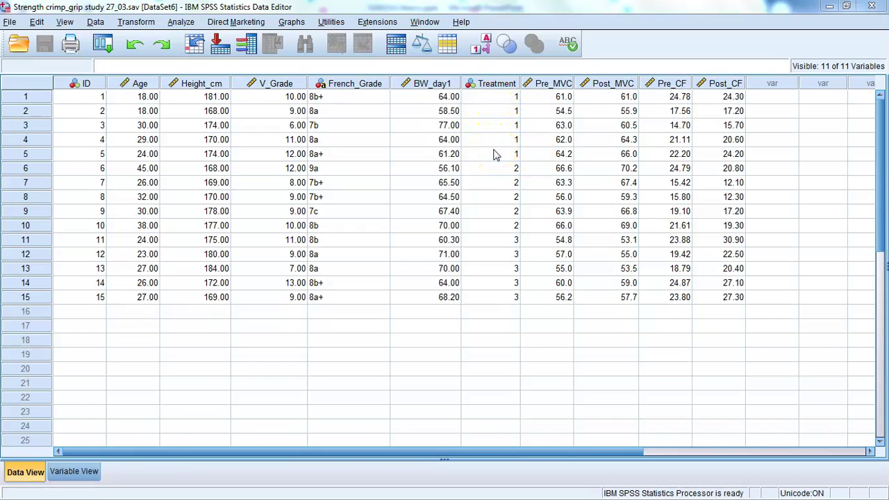
Display value labels instead of numeric codes in the data grid.
click(484, 48)
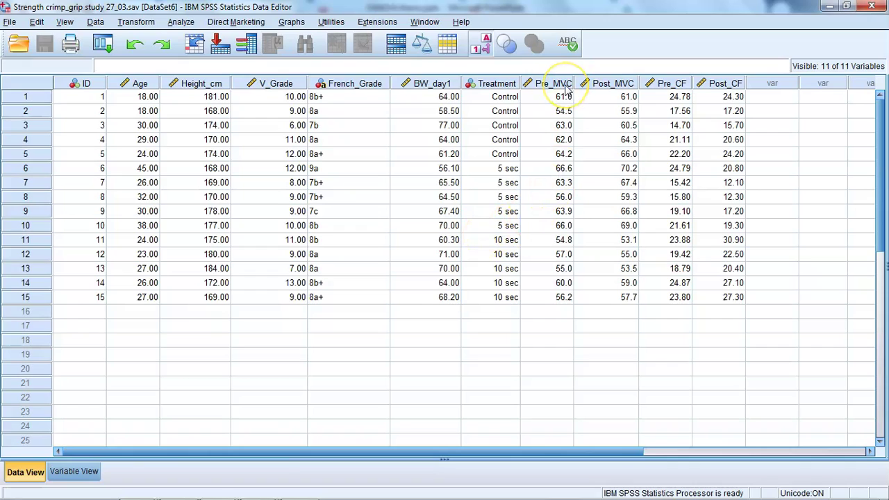
mouse_move(598, 90)
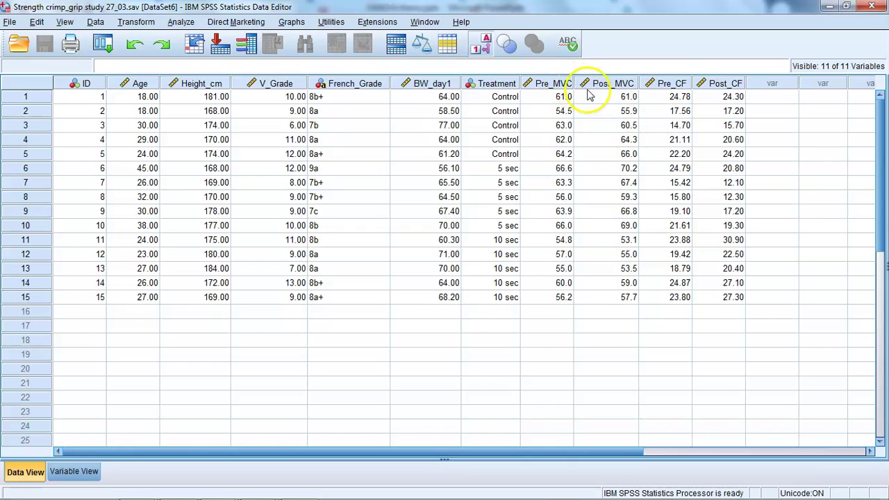
mouse_move(673, 85)
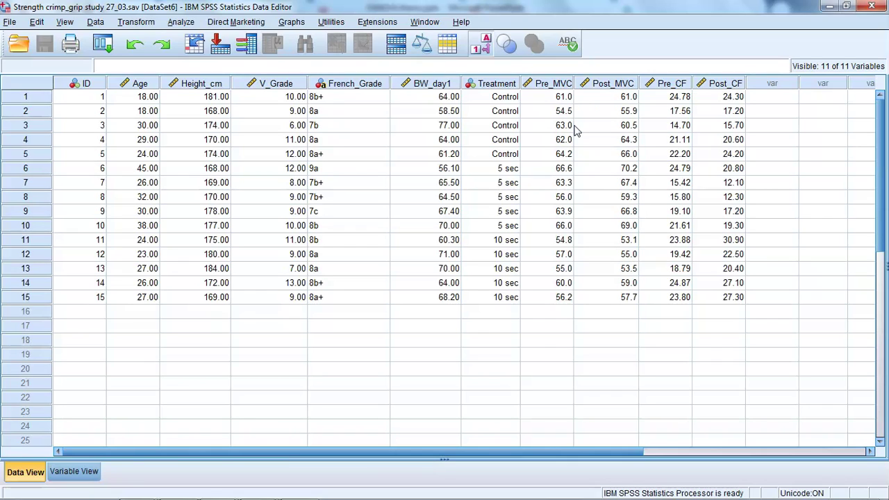
click(503, 85)
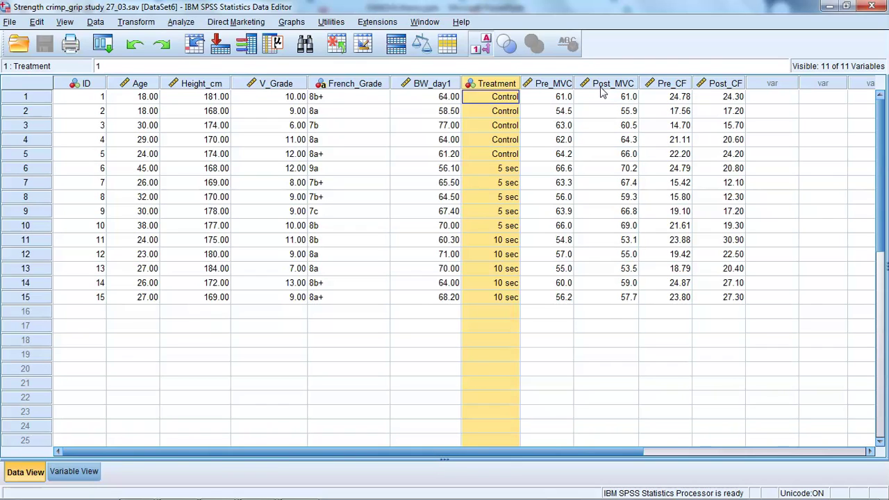
click(543, 314)
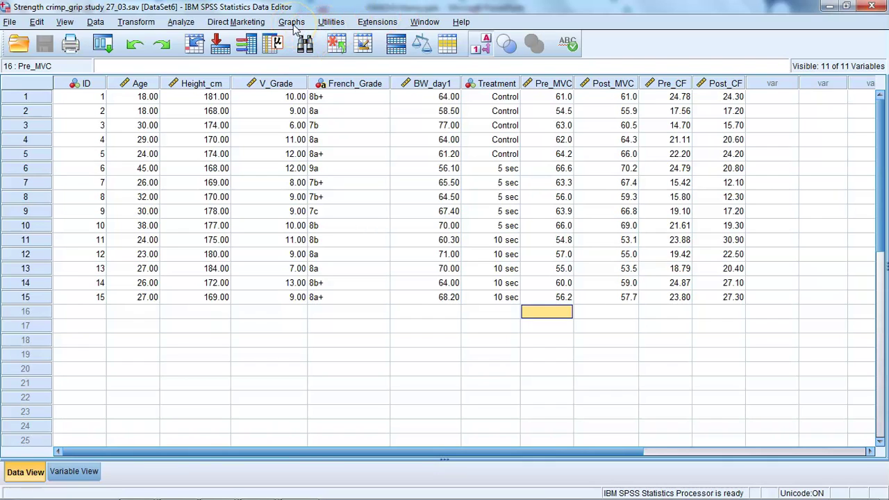
Start a General Linear Model repeated measures analysis and define a within-subject factor named Time with 2 levels.
click(182, 23)
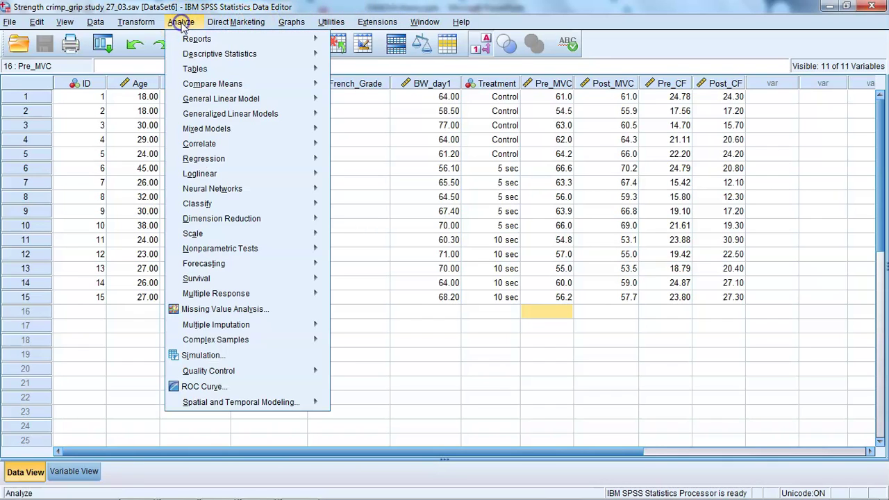
mouse_move(251, 86)
mouse_move(262, 103)
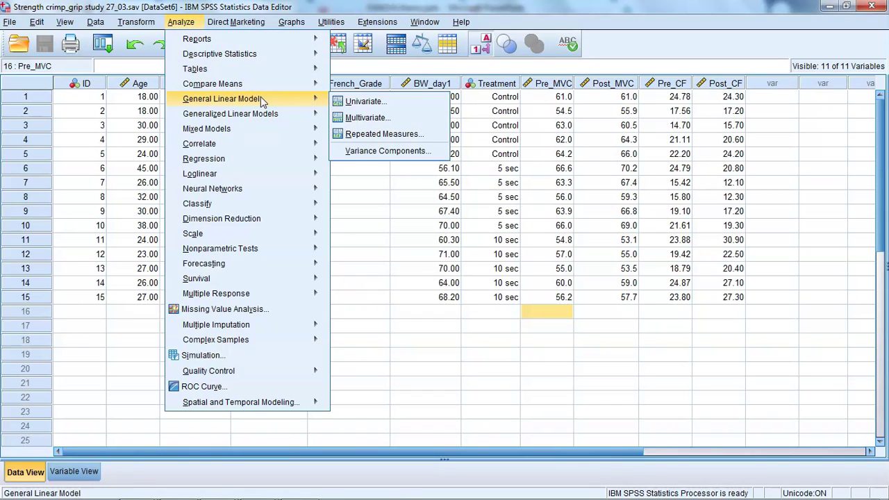
click(354, 109)
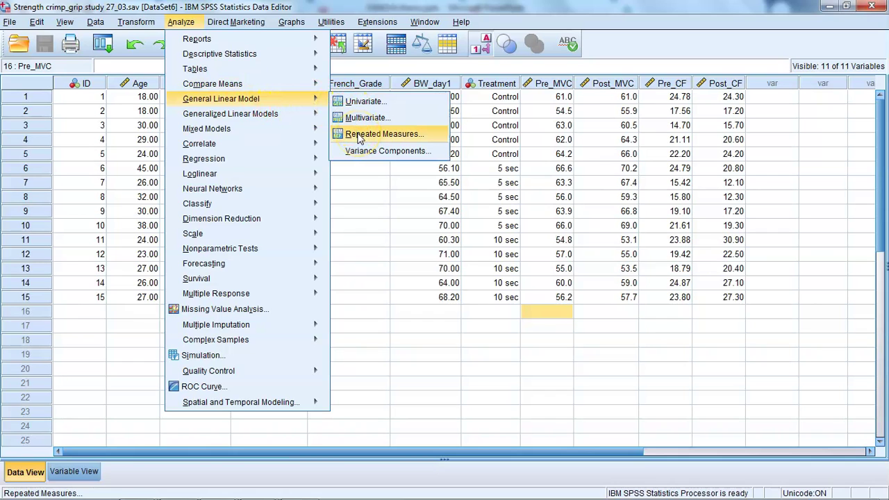
click(360, 134)
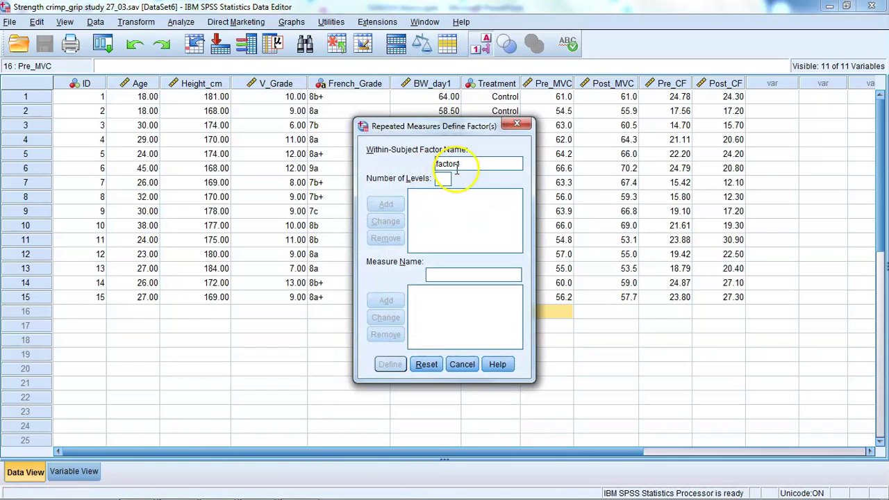
click(429, 163)
text(T)
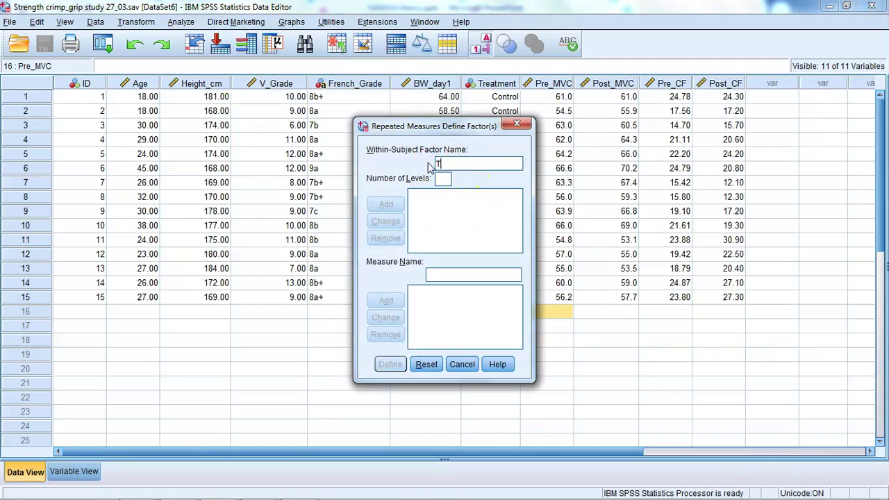
text(ime)
click(445, 179)
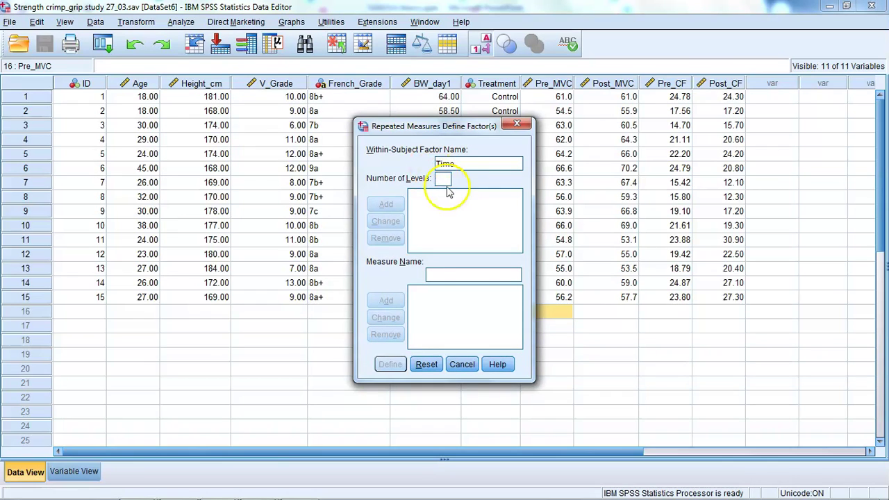
text(2)
click(386, 204)
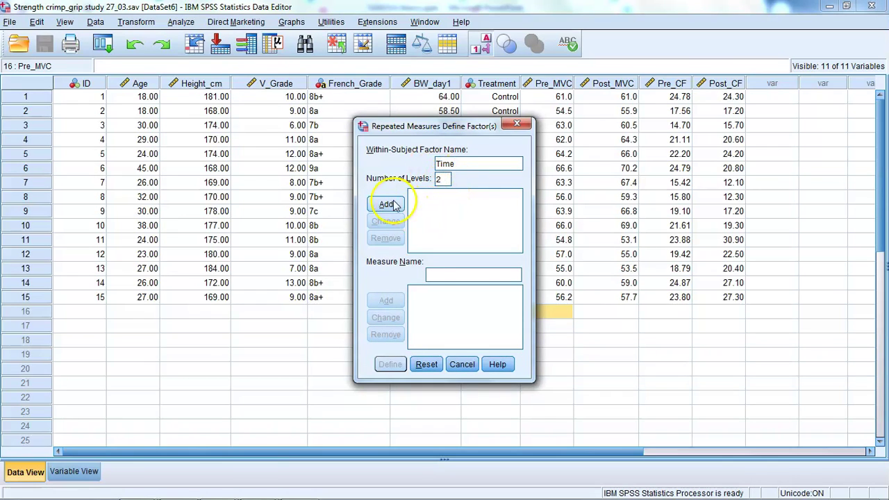
click(381, 368)
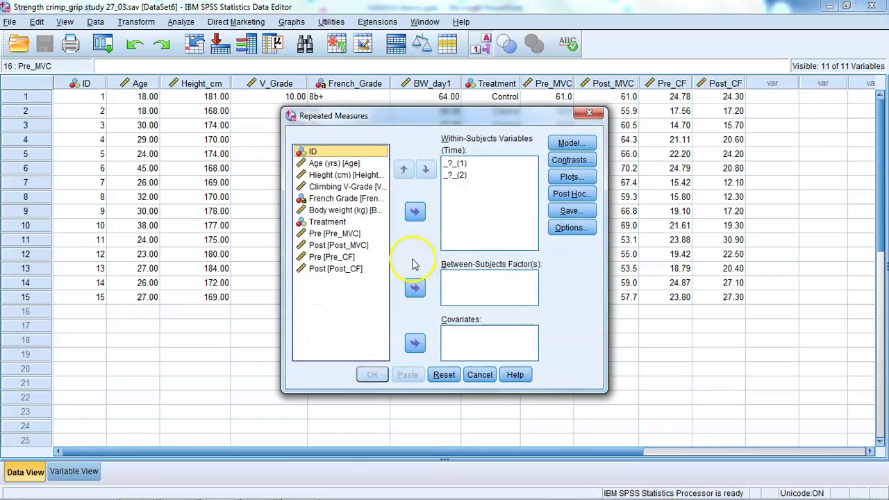
Assign Pre_MVC and Post_MVC as the within-subjects variables and Treatment as the between-subjects factor.
click(331, 234)
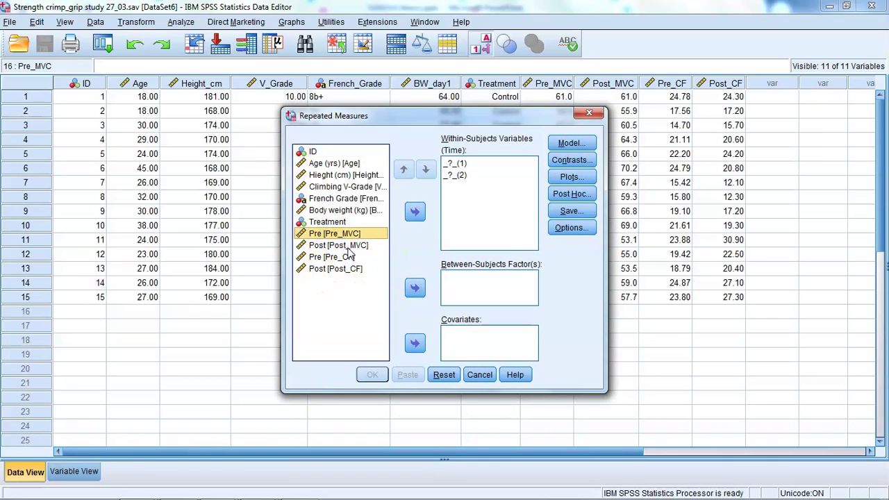
shift+click(343, 245)
click(414, 212)
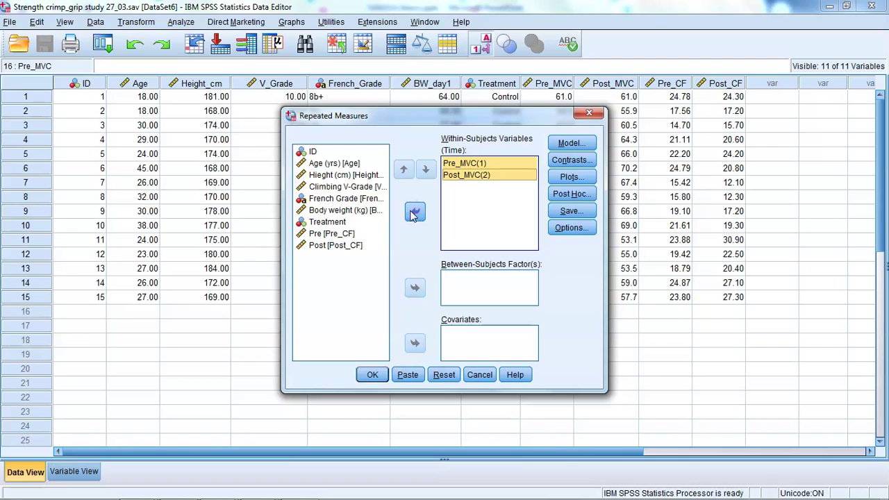
click(326, 222)
click(415, 287)
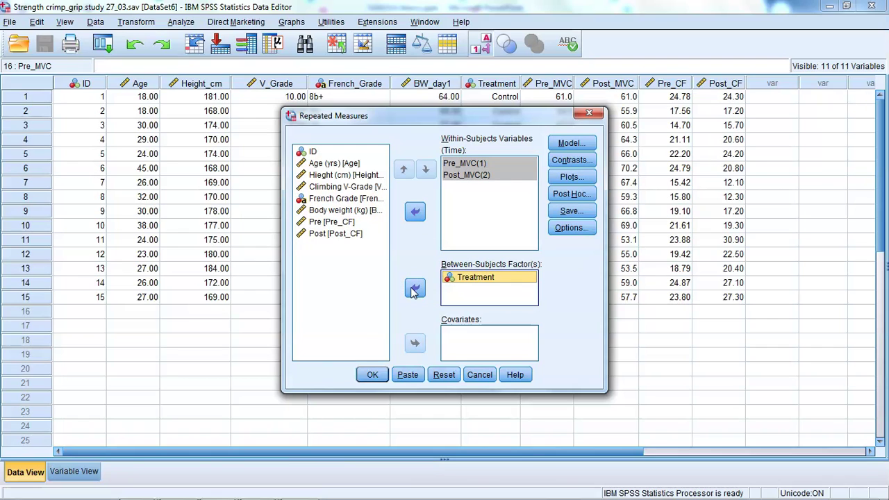
Add a Treatment*Time profile plot with Treatment on the horizontal axis and Time as separate lines.
click(565, 177)
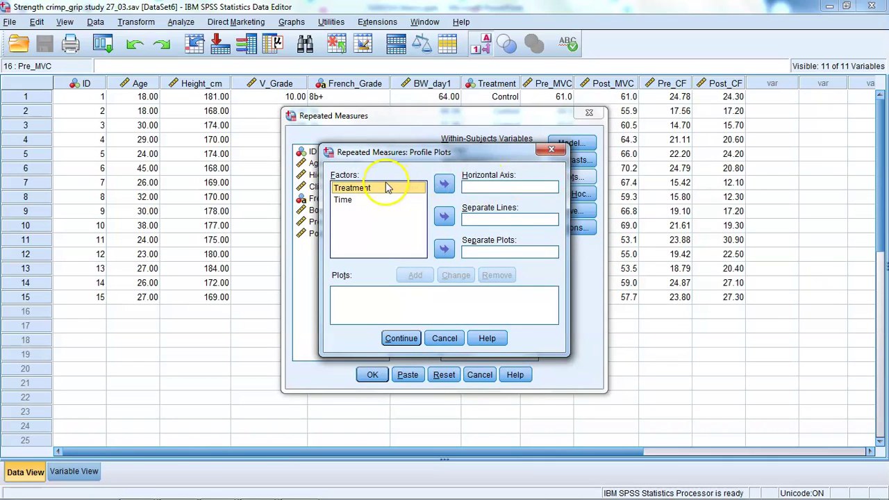
click(358, 202)
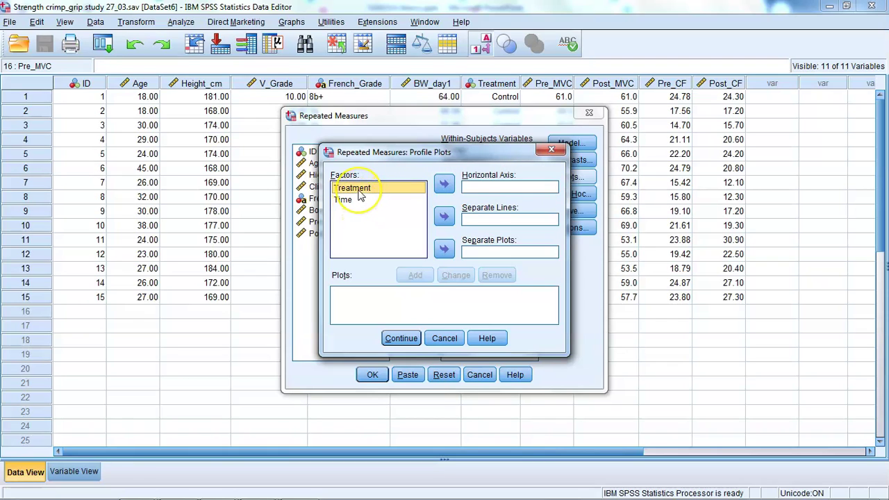
click(446, 186)
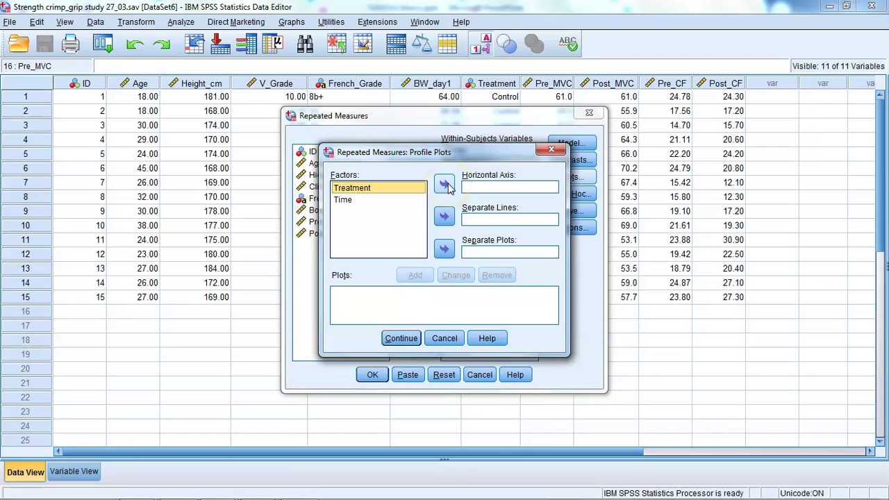
click(447, 186)
click(342, 199)
click(444, 216)
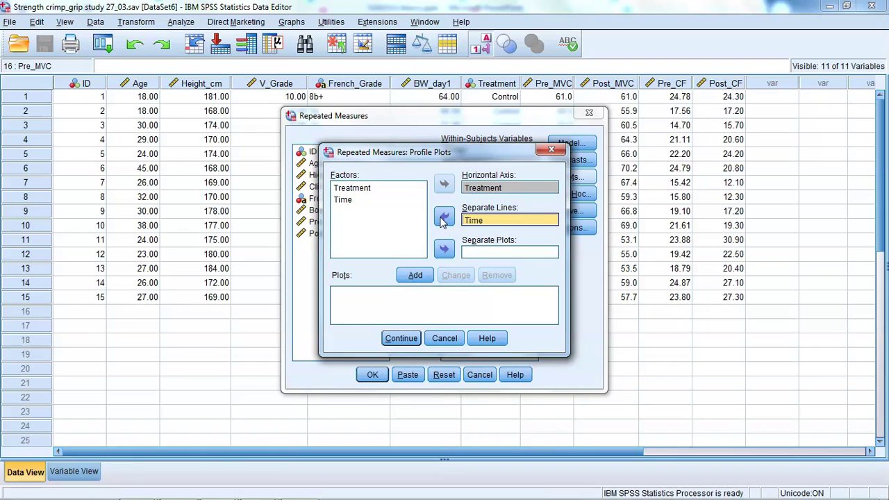
click(416, 276)
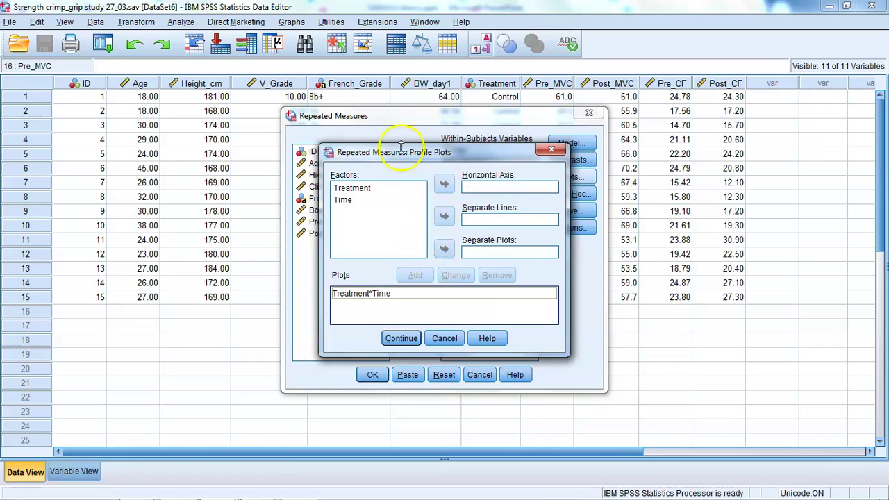
click(398, 340)
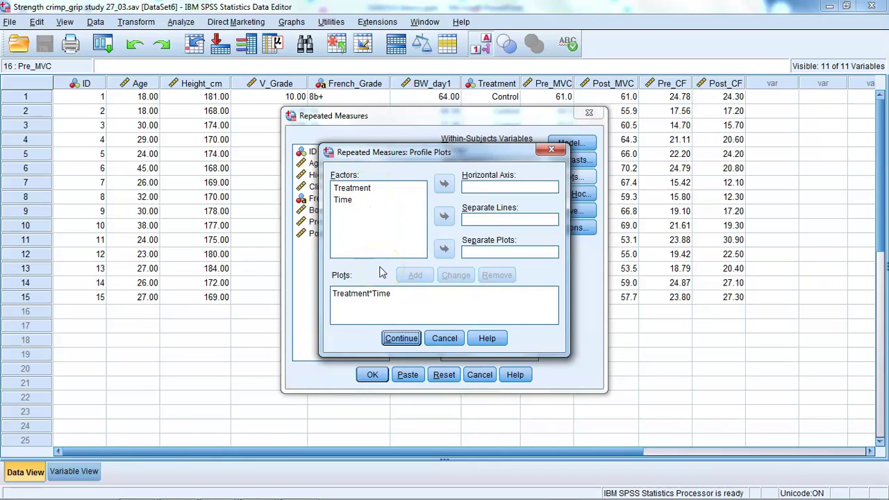
click(401, 338)
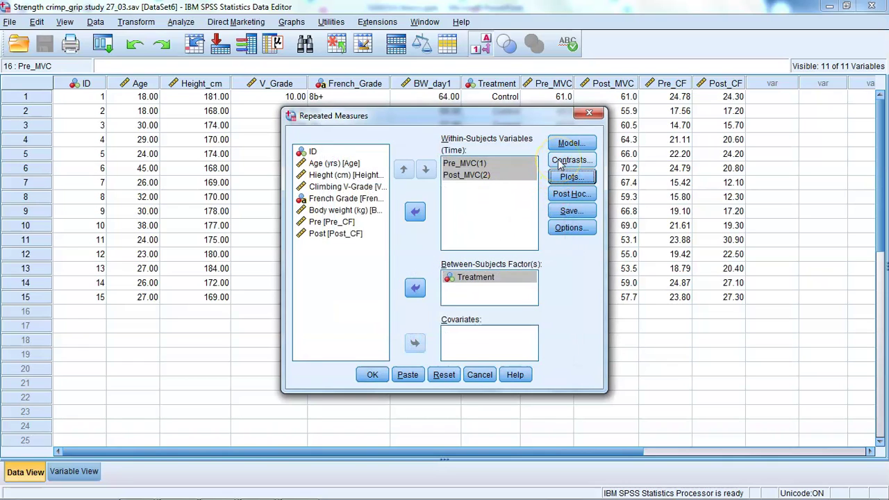
click(561, 161)
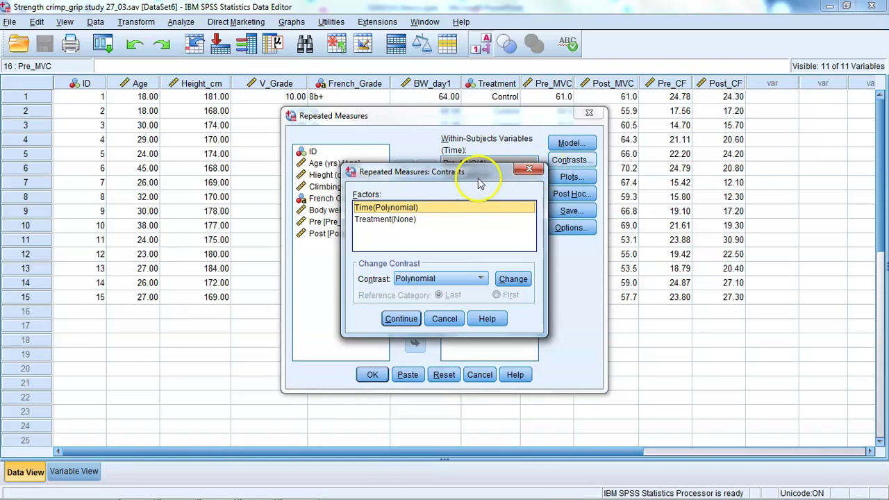
click(387, 219)
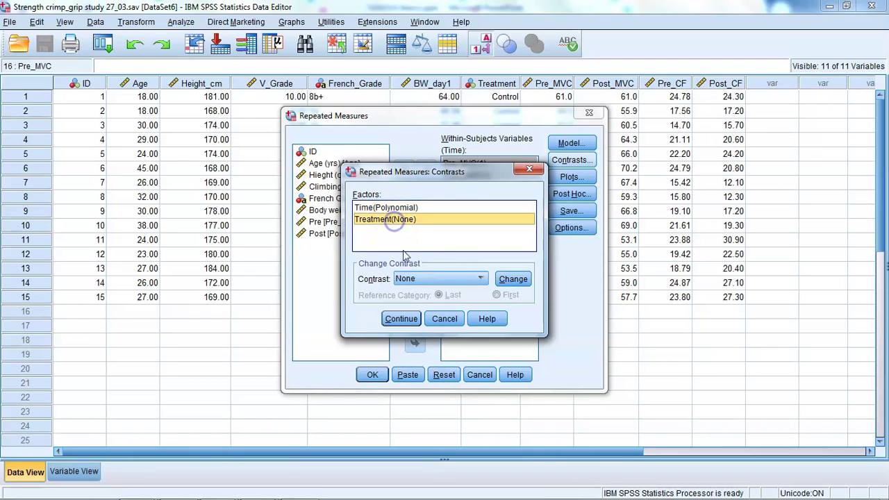
click(480, 280)
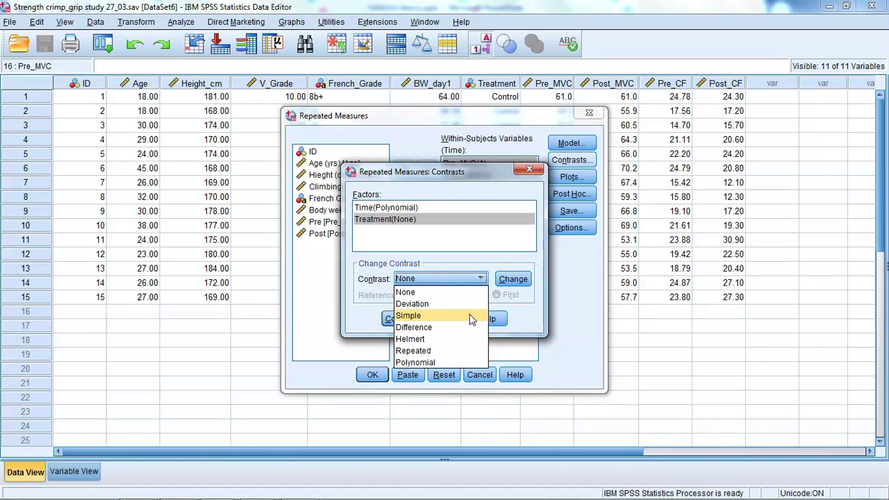
click(532, 309)
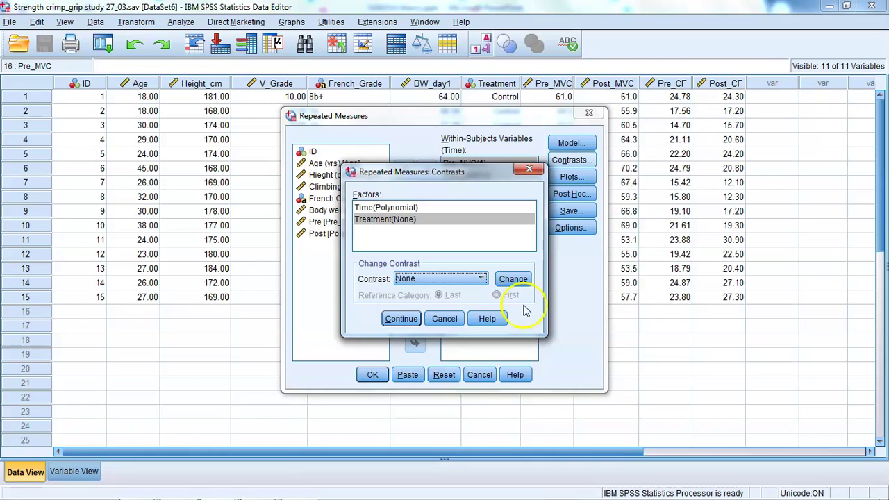
click(444, 318)
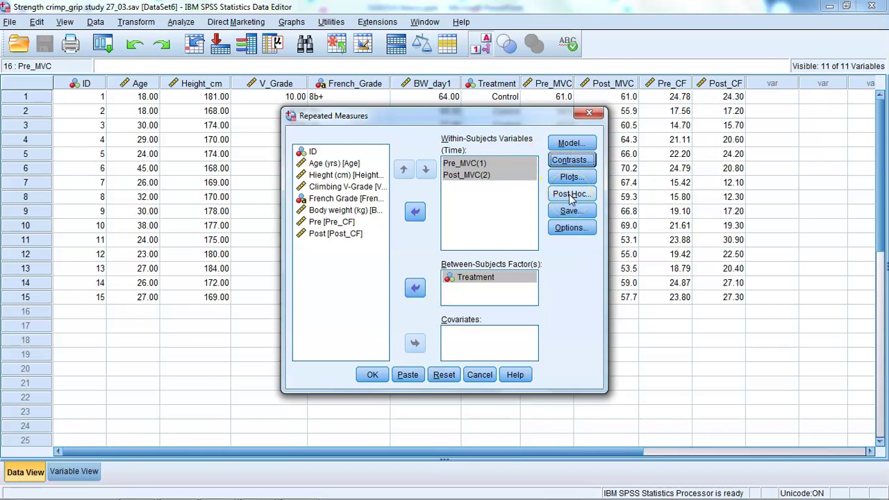
click(571, 195)
click(368, 172)
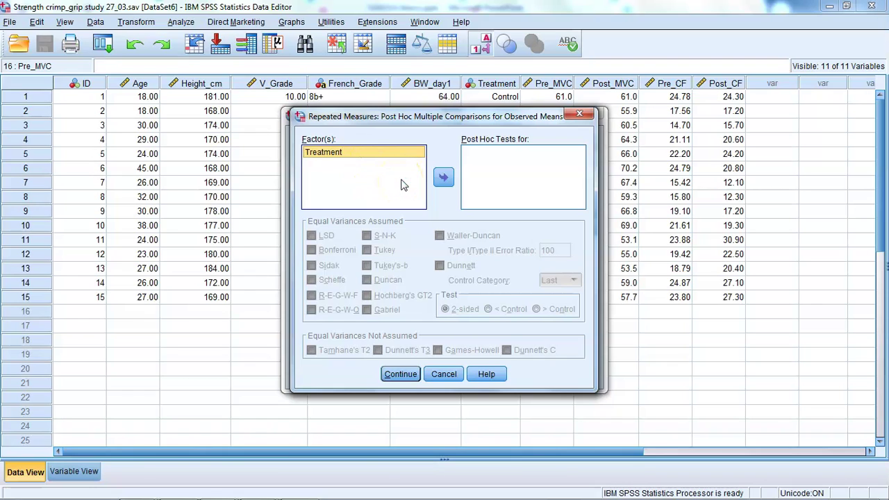
click(442, 375)
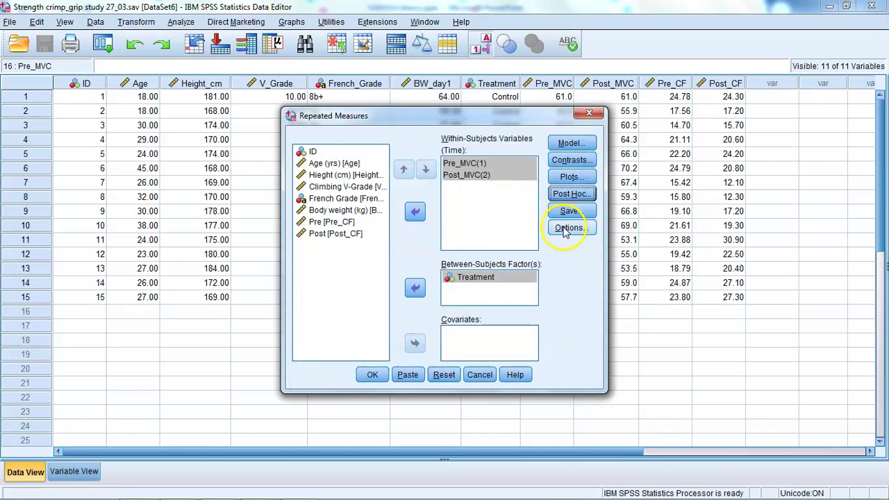
Set the analysis options to display estimated marginal means for Treatment*Time and descriptive statistics.
click(568, 228)
click(420, 224)
click(419, 225)
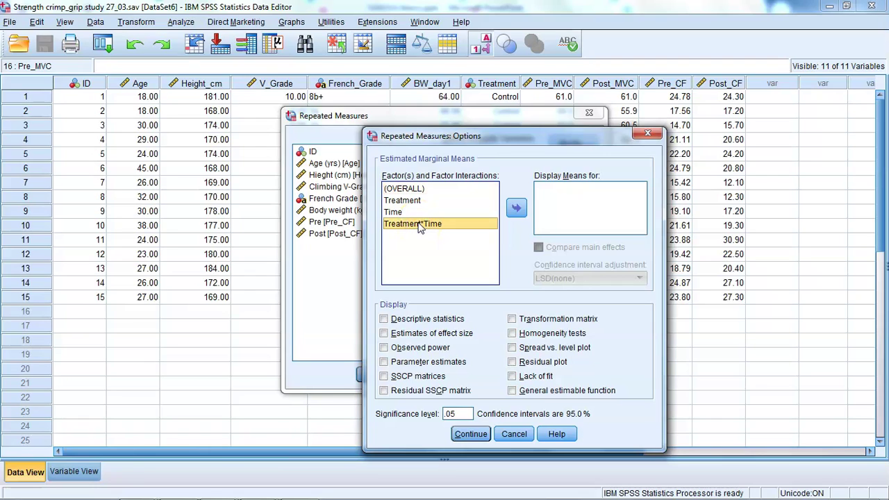
click(515, 208)
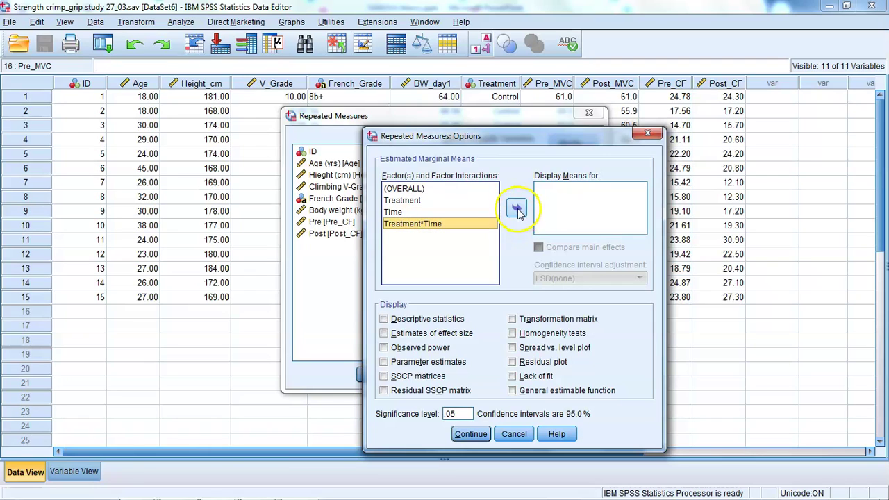
click(569, 205)
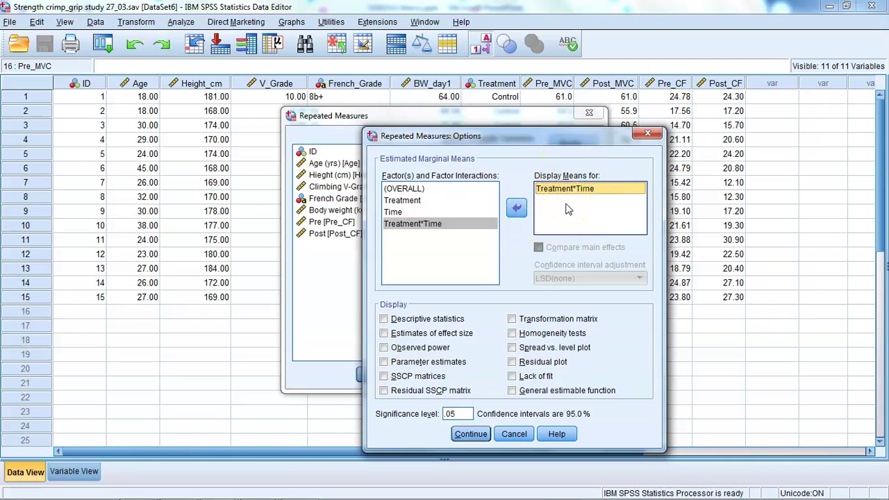
click(383, 319)
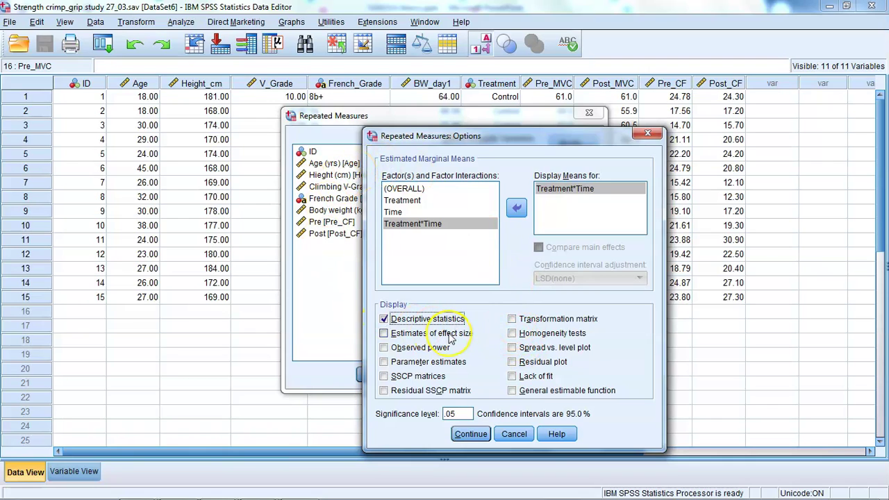
click(470, 434)
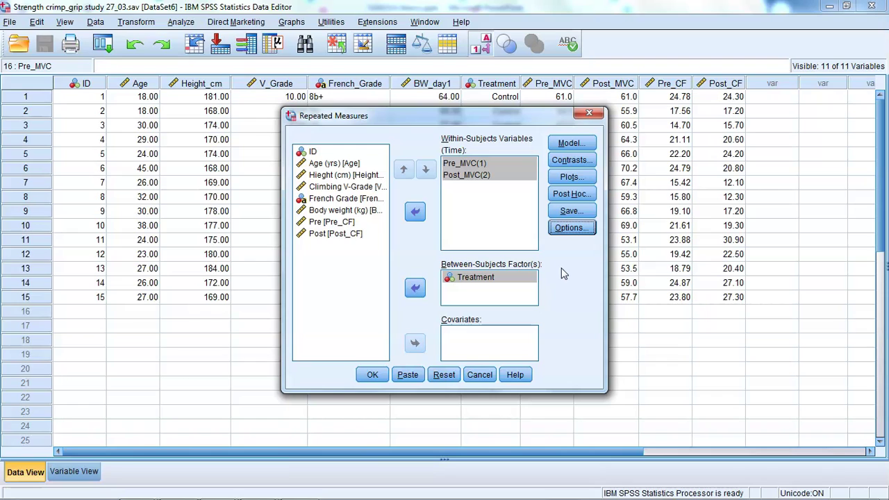
Generate the repeated measures syntax and append COMPARE (Time) ADJ(BONFERRONI) to its EMMEANS=TABLES(Treatment*Time) line.
click(406, 376)
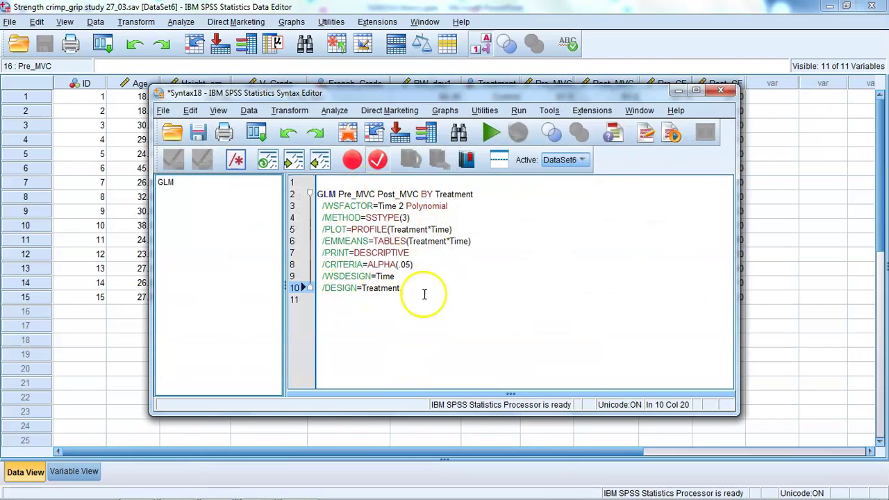
drag(470, 241, 322, 241)
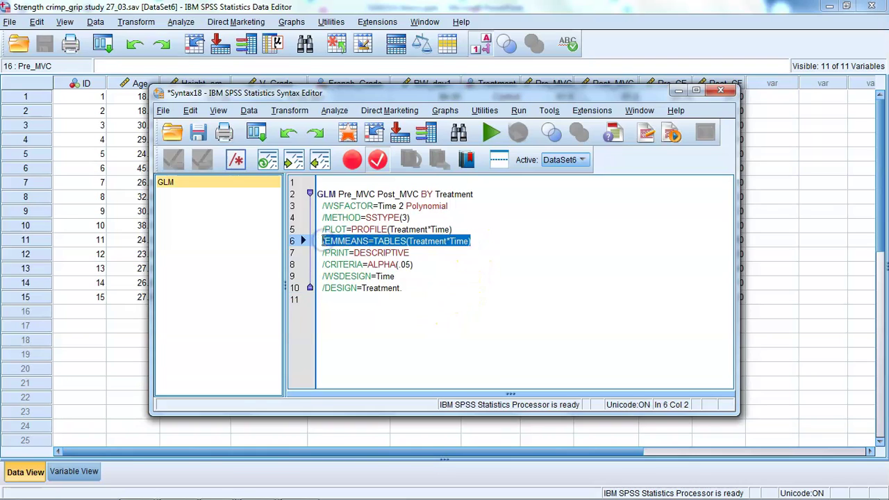
click(486, 241)
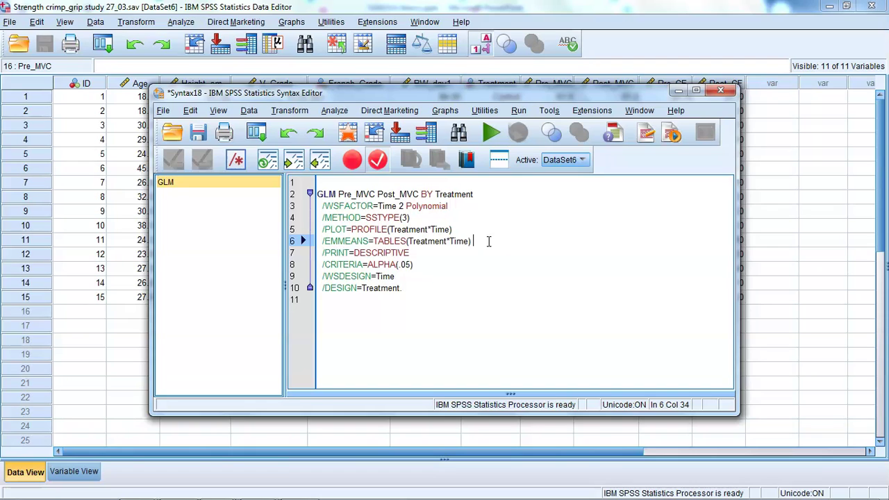
right_click(486, 241)
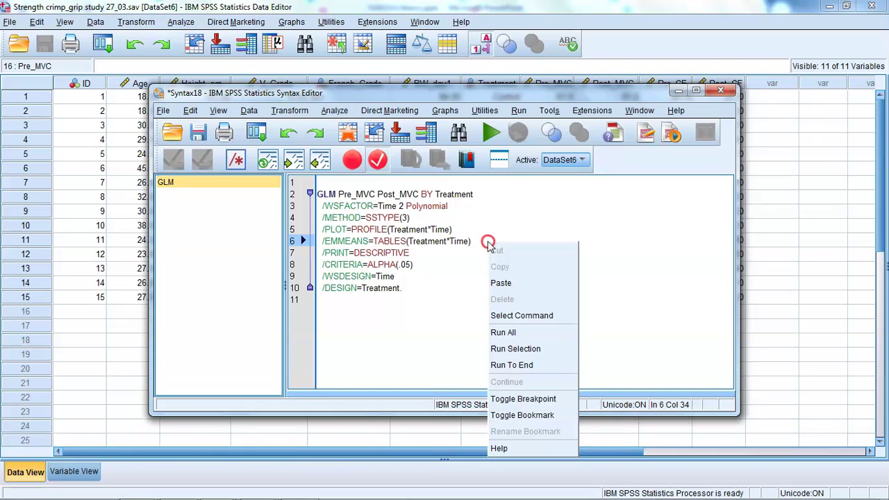
click(504, 284)
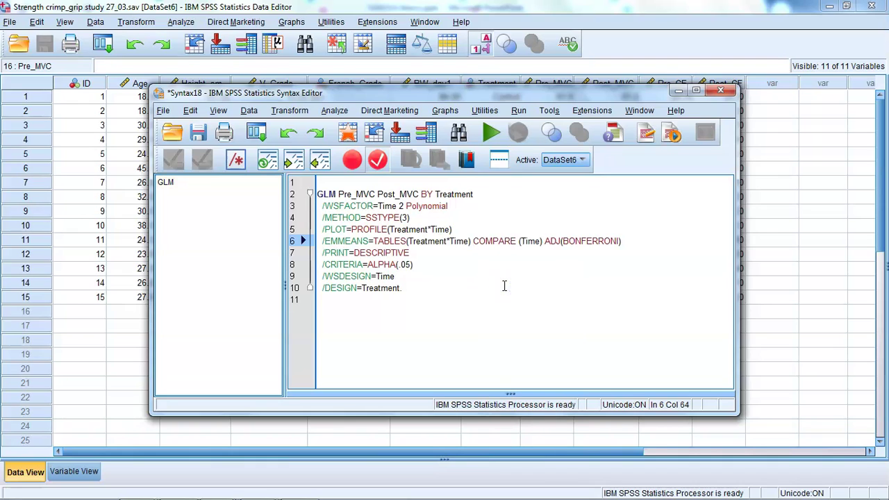
drag(473, 241, 544, 241)
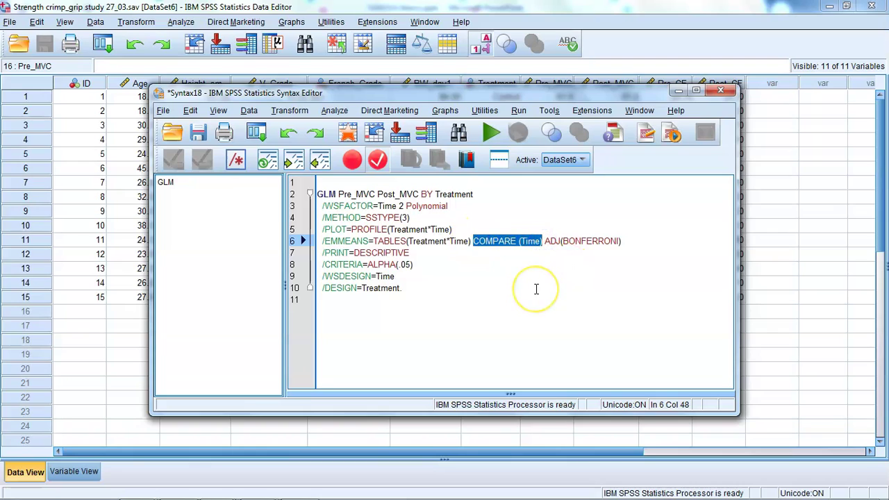
drag(621, 241, 545, 241)
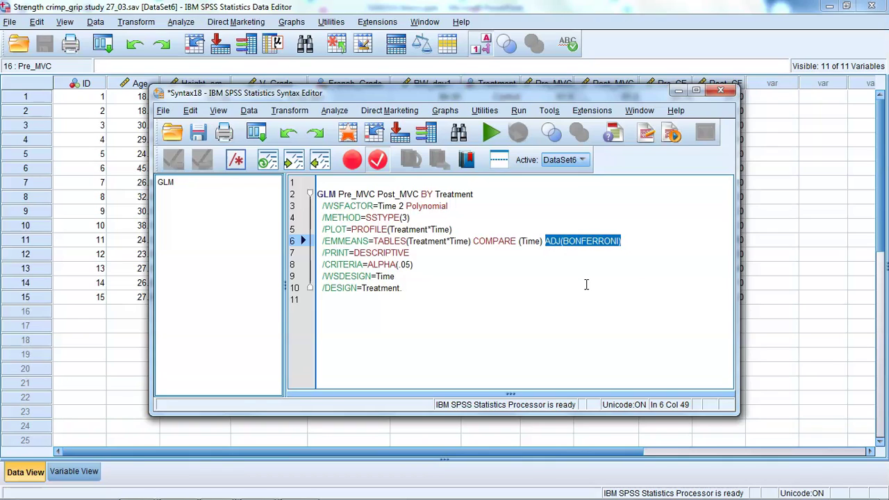
click(629, 243)
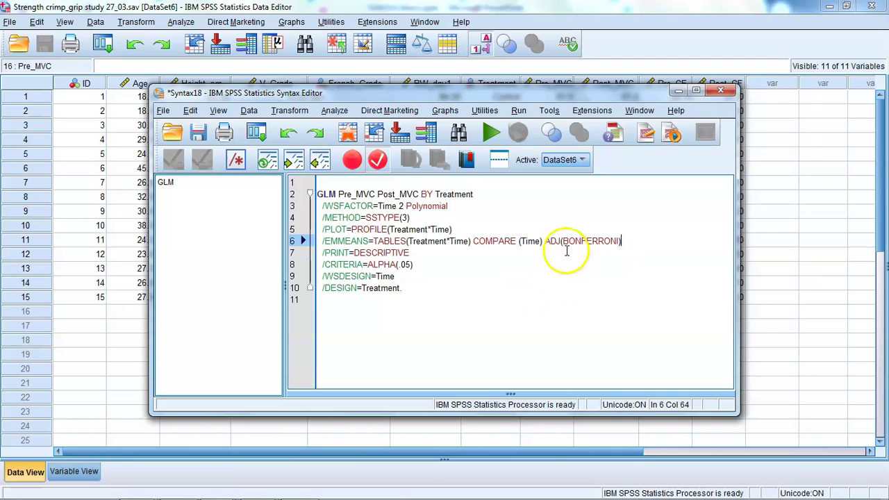
drag(473, 240, 629, 243)
click(444, 293)
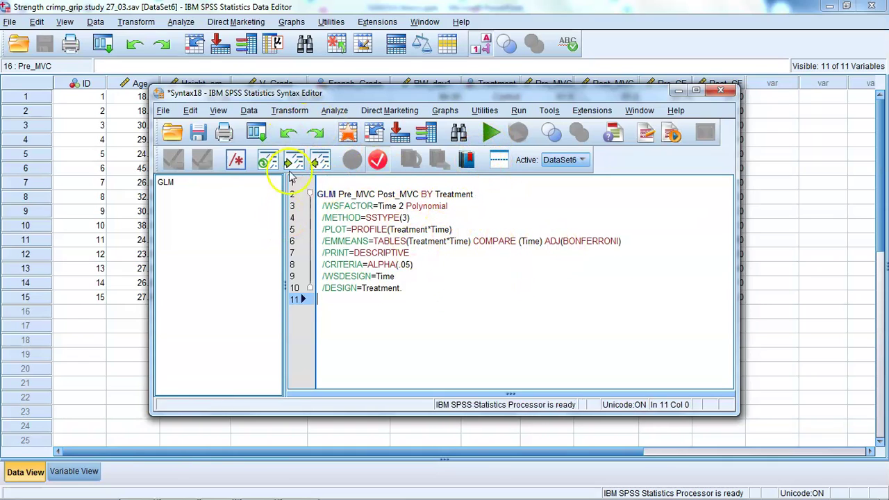
Run the complete GLM command, from the GLM Pre_MVC Post_MVC line through /DESIGN=Treatment.
drag(407, 291, 314, 194)
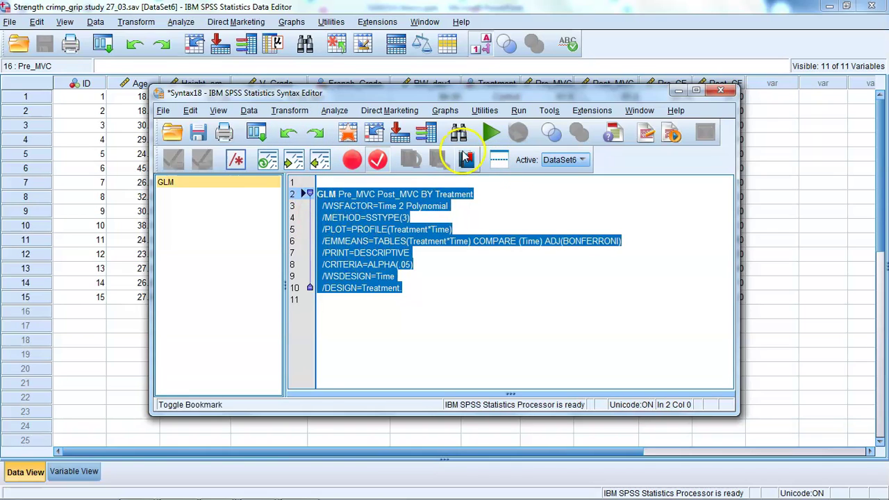
click(490, 132)
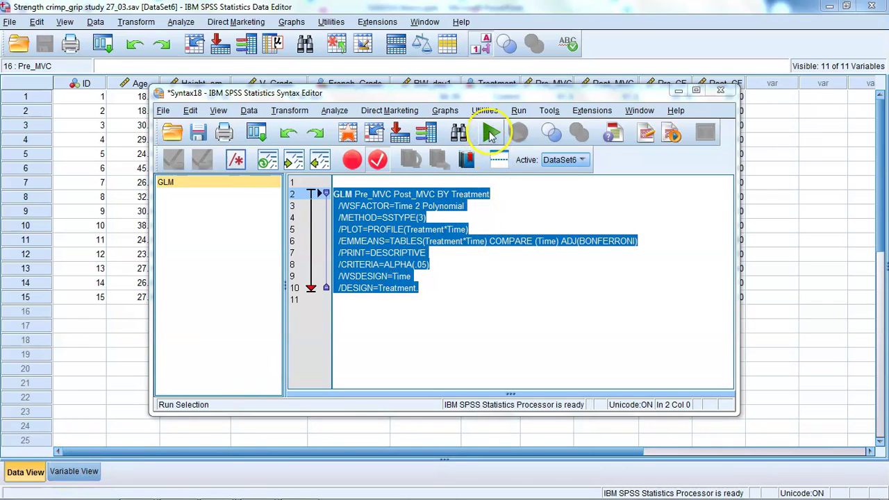
click(490, 133)
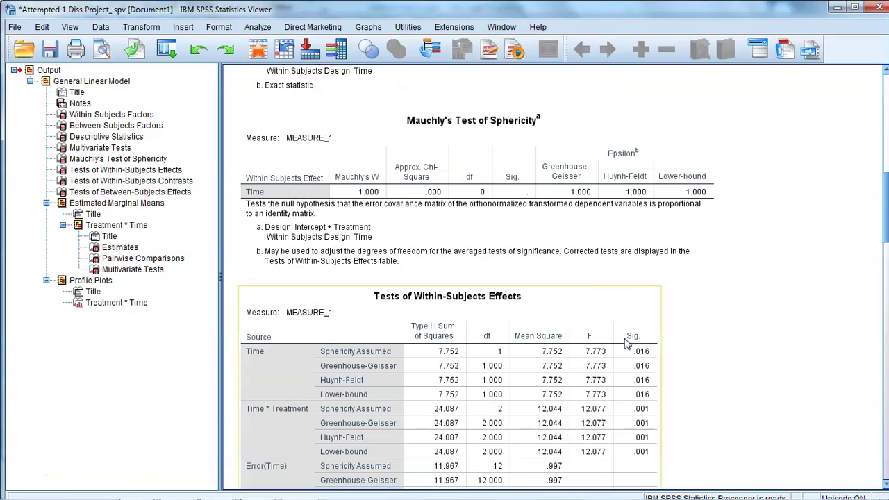
Examine Mauchly's test of sphericity, the within-subjects and between-subjects effects, and the estimated marginal means in the output.
click(518, 175)
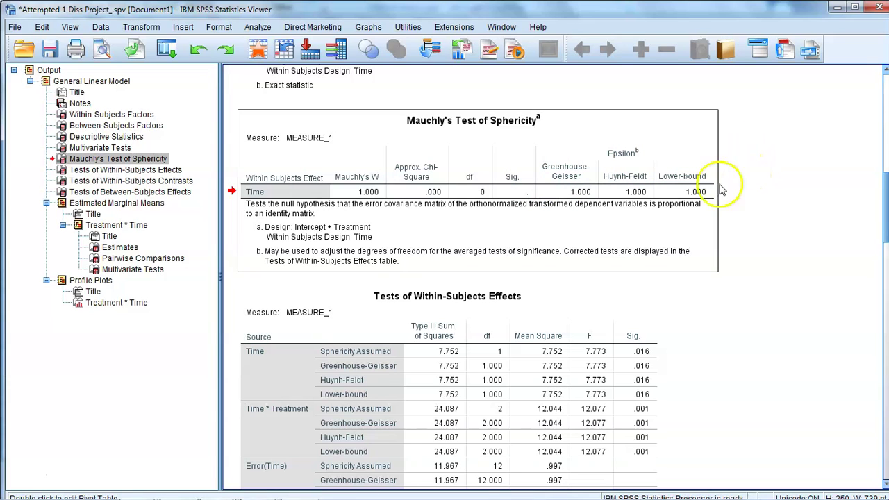
scroll(736, 175, down, 2)
click(778, 194)
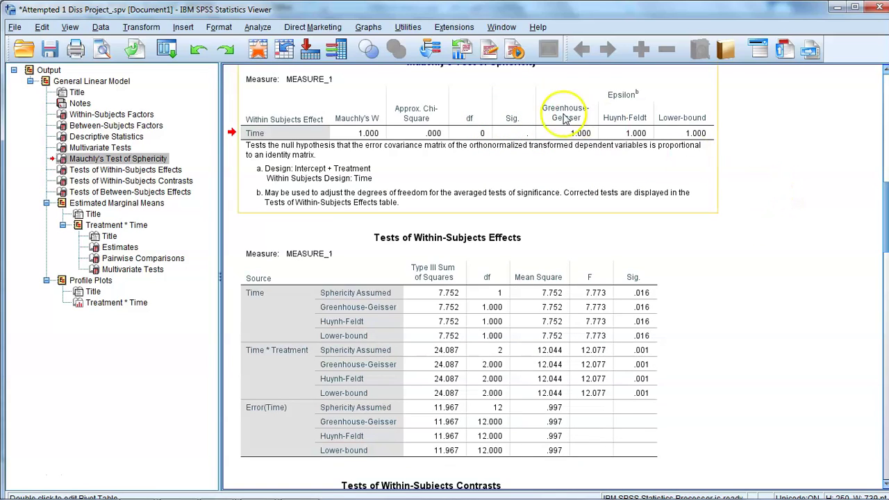
click(794, 226)
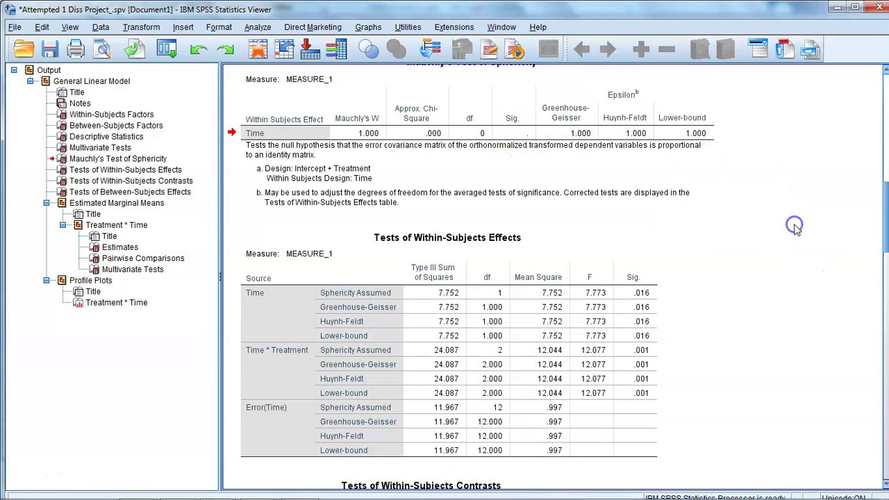
scroll(795, 229, down, 4)
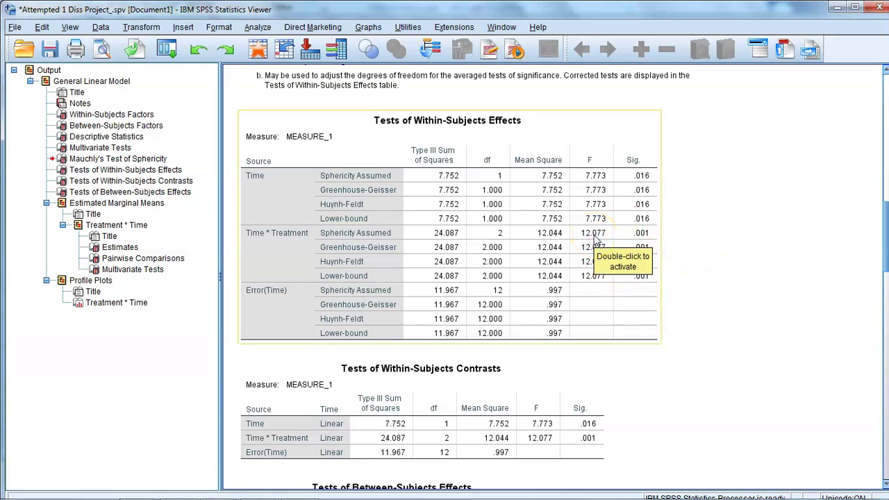
click(714, 276)
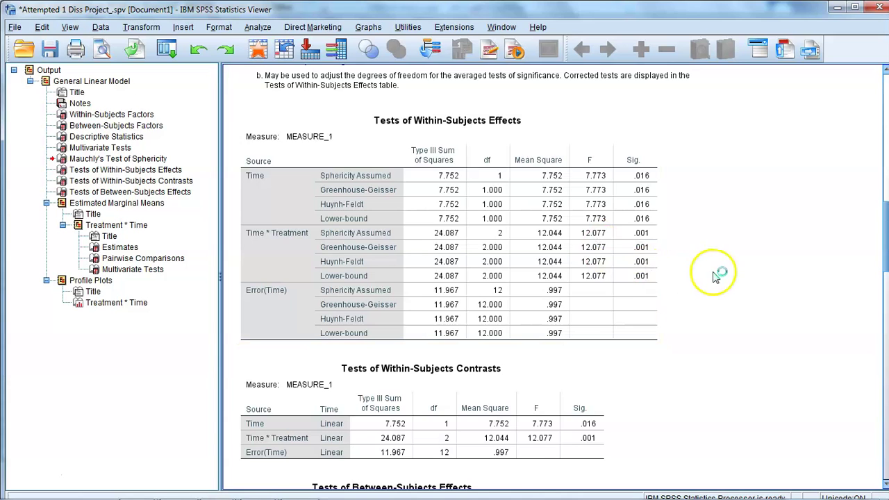
scroll(714, 276, down, 6)
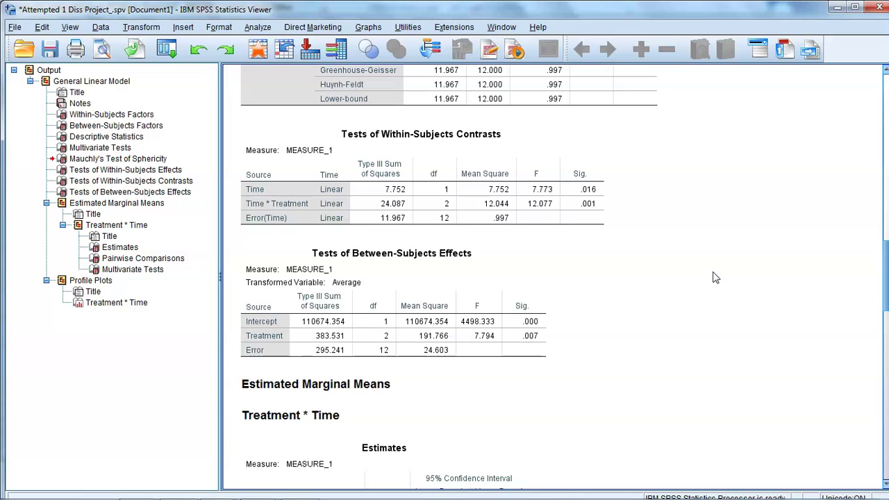
scroll(714, 278, down, 3)
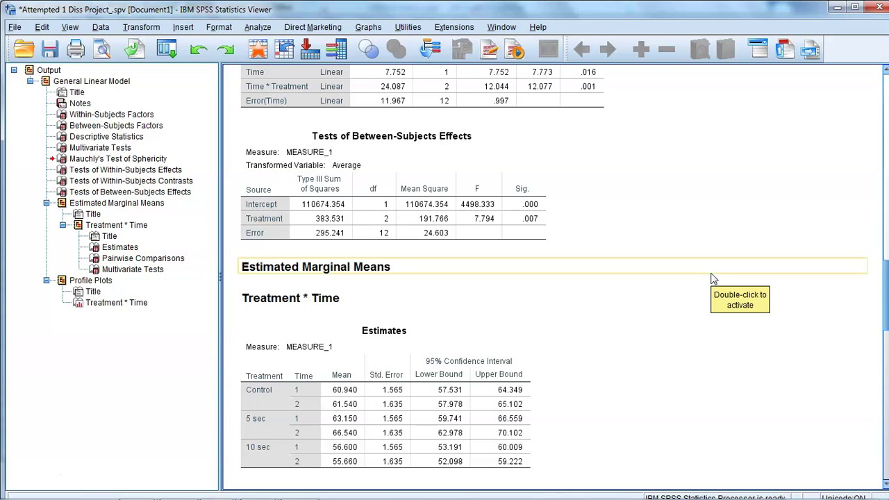
scroll(713, 278, down, 15)
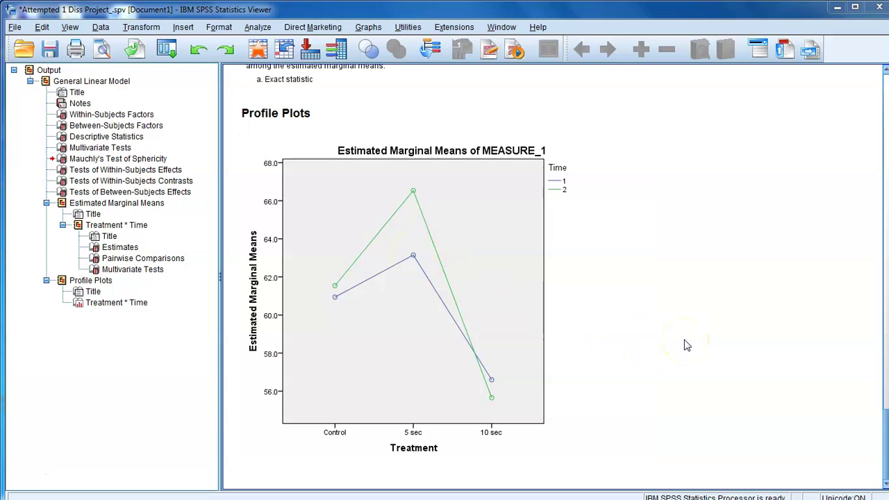
Examine the pairwise comparisons of Time within each treatment and compare them with the Treatment by Time profile plot.
scroll(686, 345, up, 7)
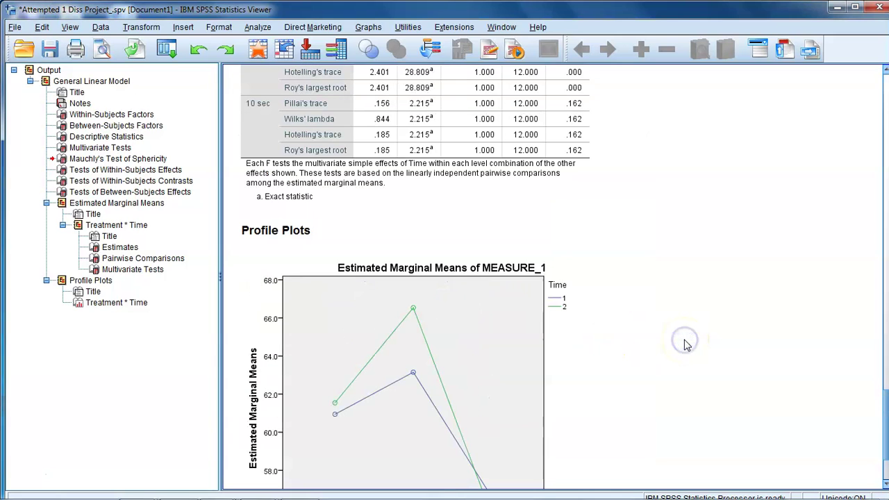
scroll(686, 345, up, 1)
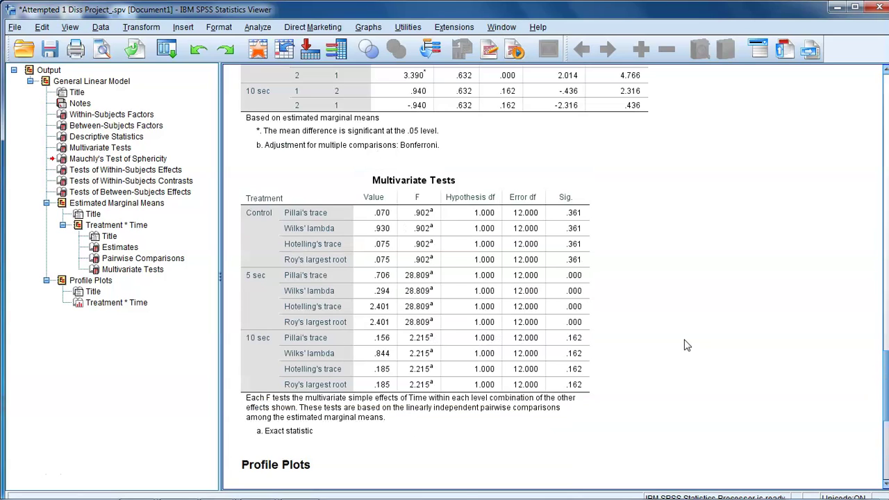
scroll(686, 345, up, 3)
click(401, 272)
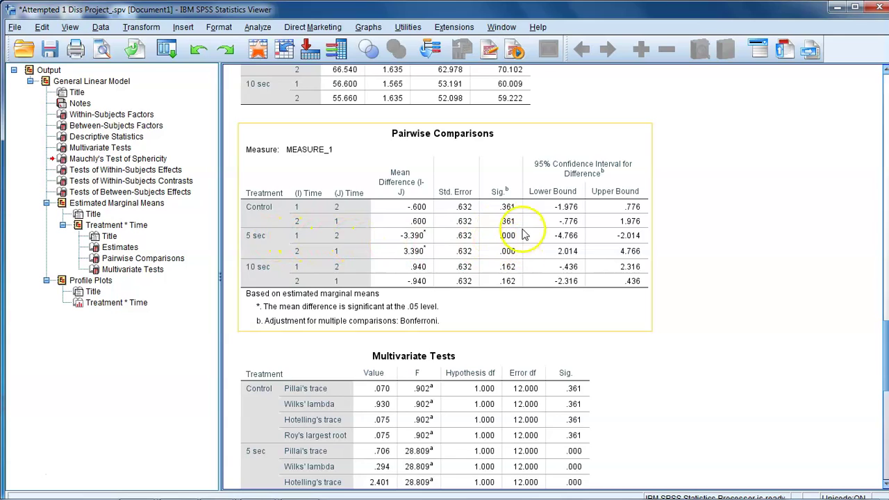
scroll(735, 347, down, 5)
scroll(731, 332, down, 4)
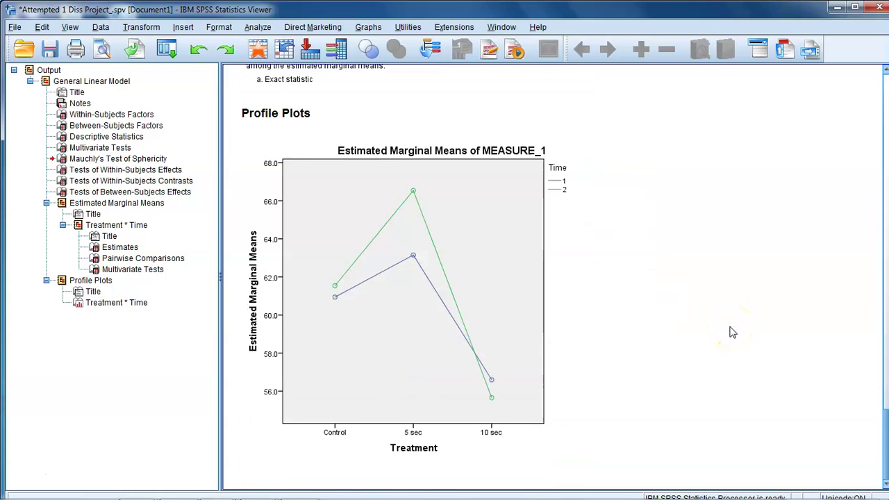
click(456, 215)
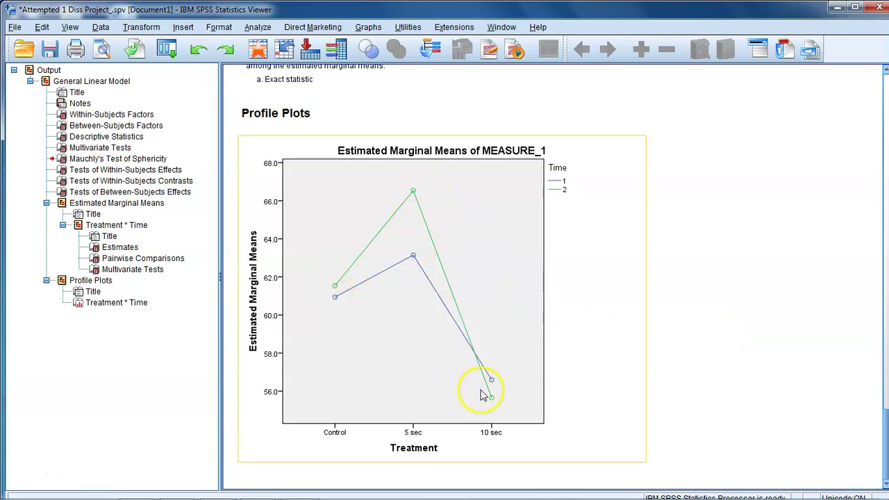
click(698, 358)
scroll(700, 360, up, 2)
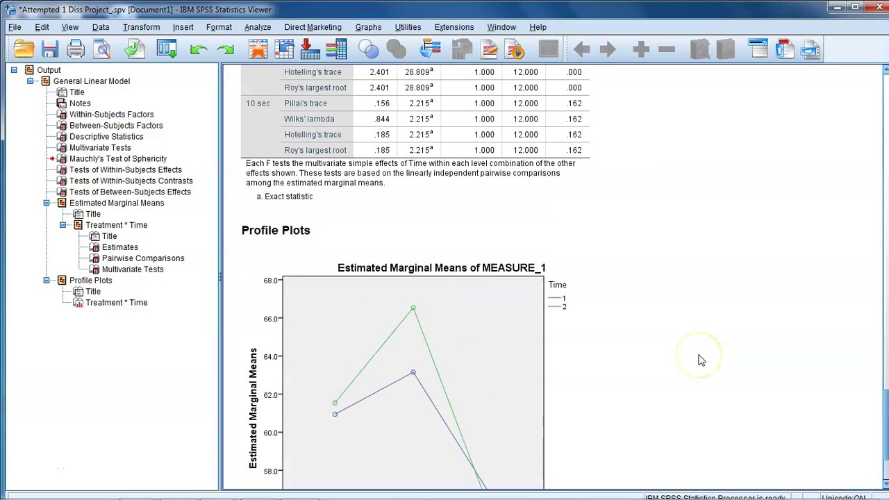
scroll(700, 360, down, 2)
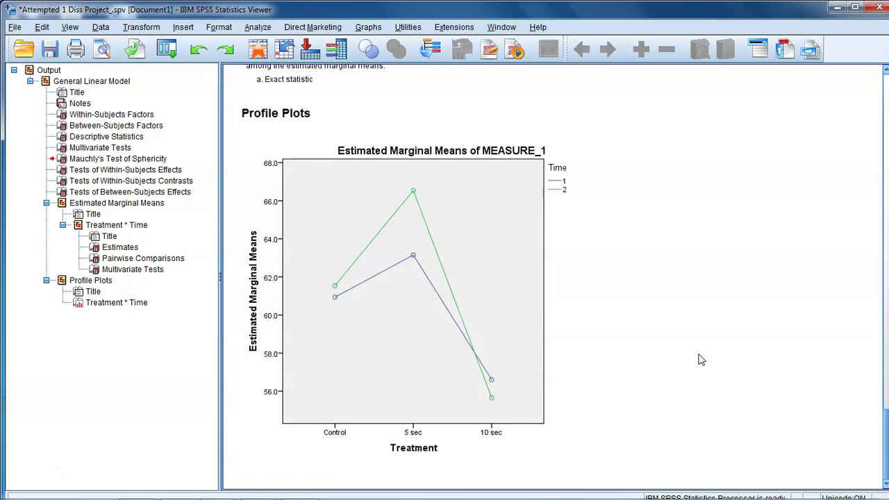
Examine the multivariate tests of Time for each treatment, focusing on the F values of the 5 sec group.
scroll(700, 360, up, 5)
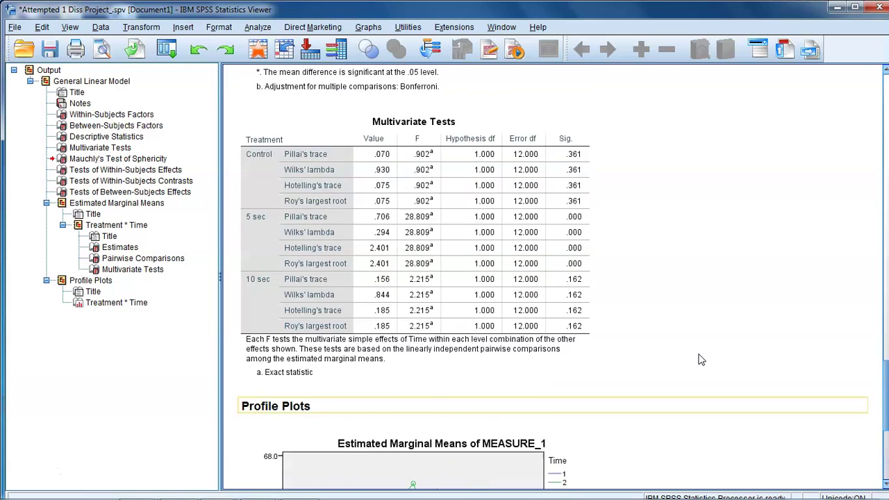
scroll(700, 359, up, 1)
click(458, 270)
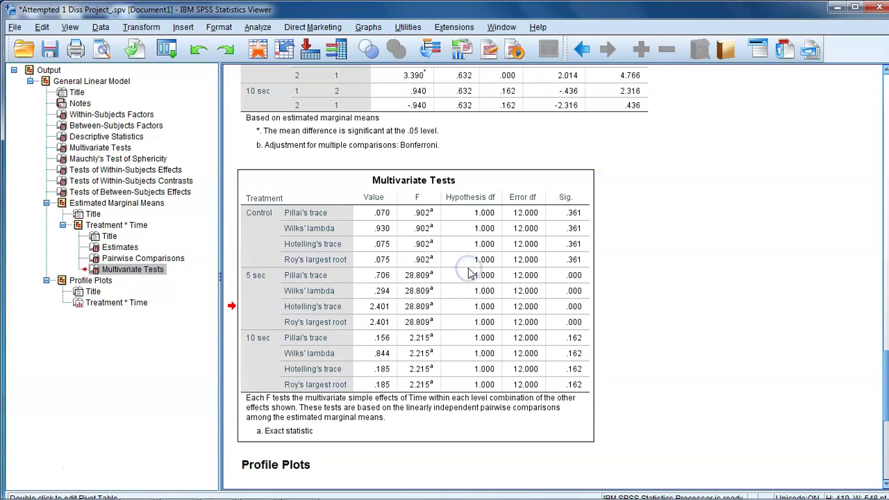
click(625, 286)
drag(643, 295, 253, 285)
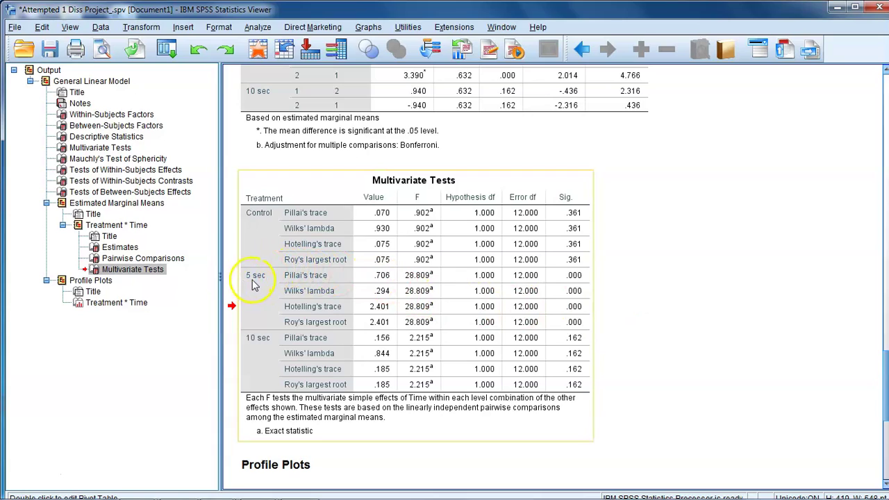
click(482, 281)
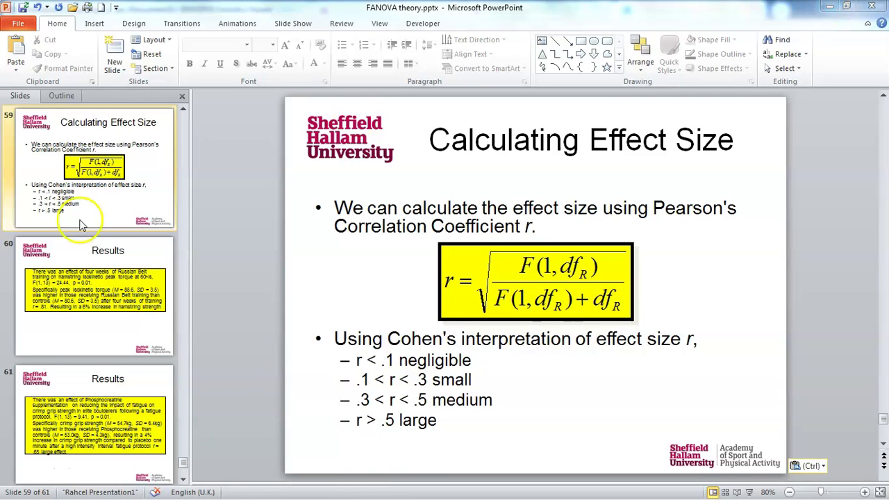
Return from the Calculating Effect Size slide in PowerPoint to the SPSS output and open the Windows Calculator.
click(826, 7)
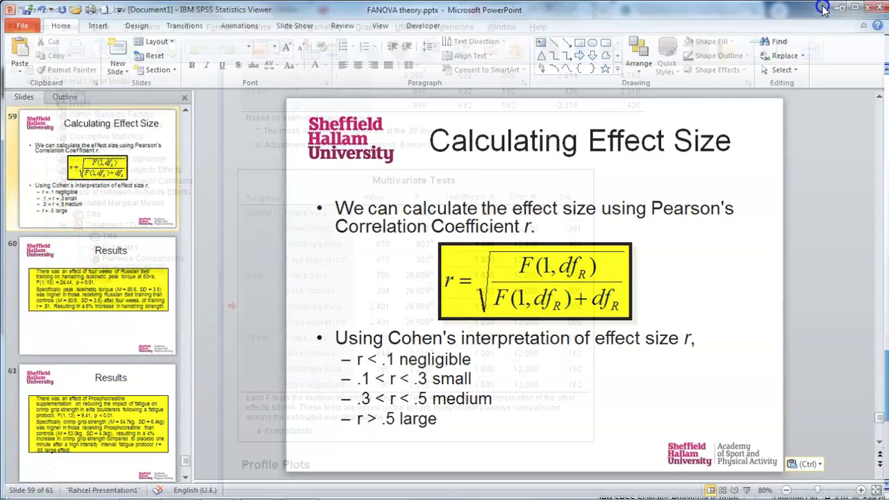
mouse_move(424, 496)
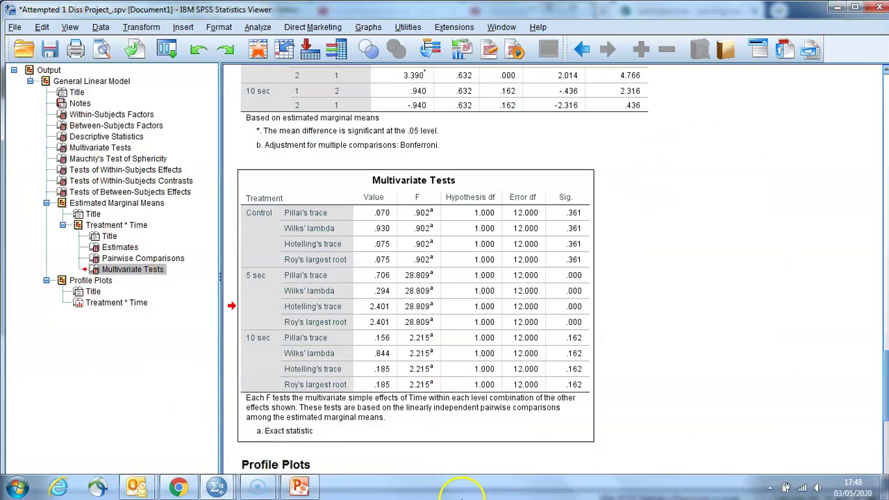
click(31, 486)
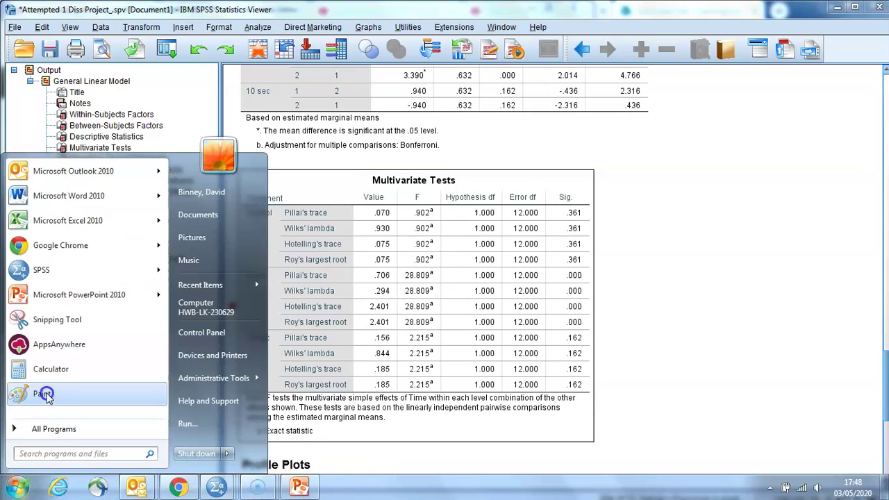
click(51, 368)
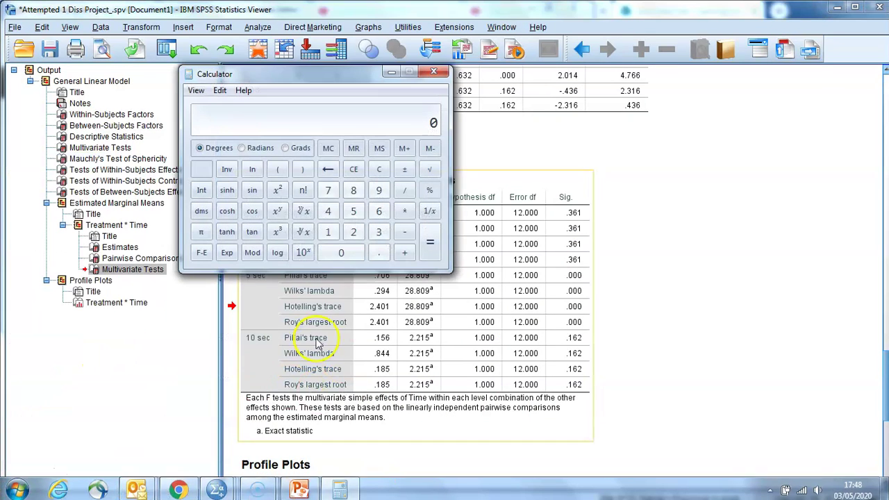
Move the calculator clear of the Multivariate Tests table and add 12 to the 5 sec F value of 28.809.
drag(359, 94, 775, 77)
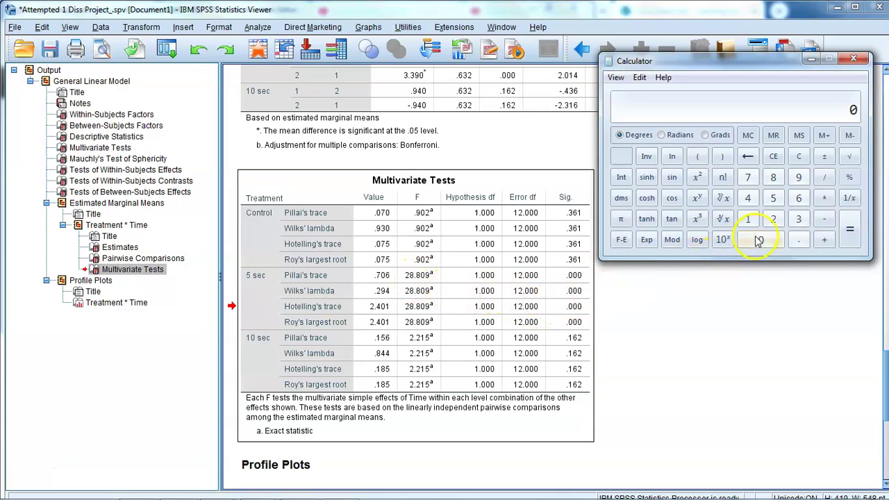
click(773, 219)
click(770, 182)
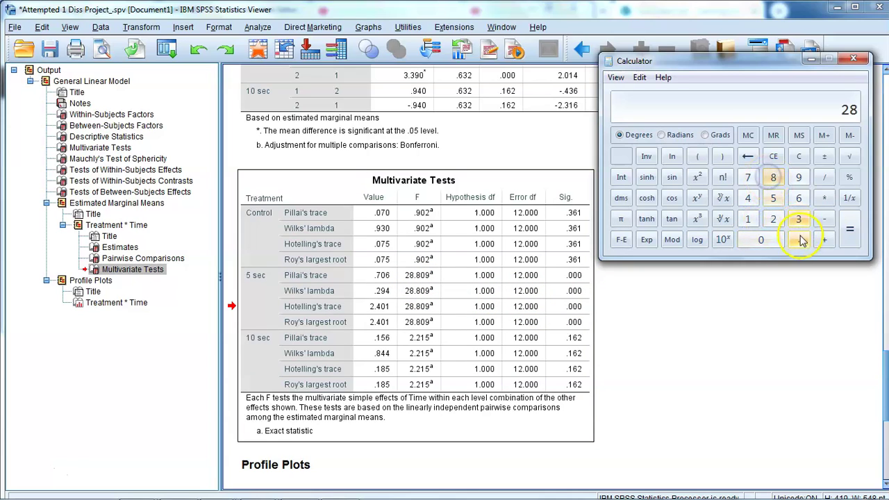
click(799, 239)
click(772, 177)
click(760, 240)
click(797, 179)
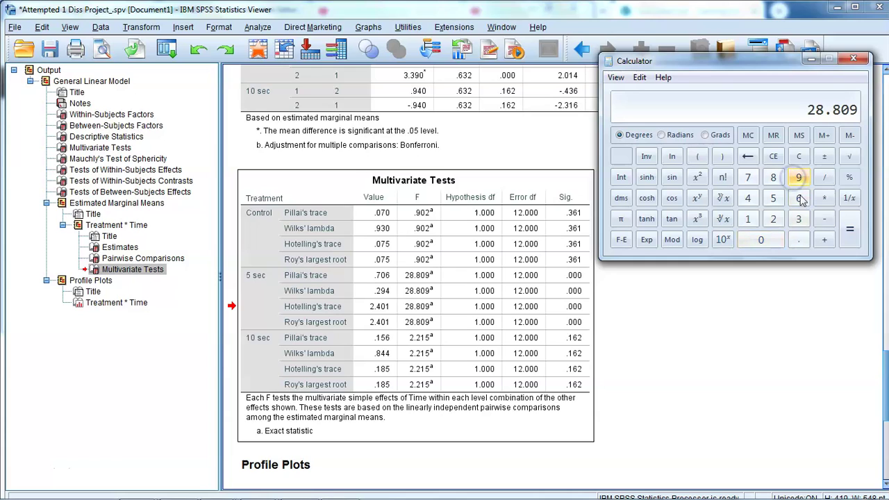
click(826, 240)
click(747, 220)
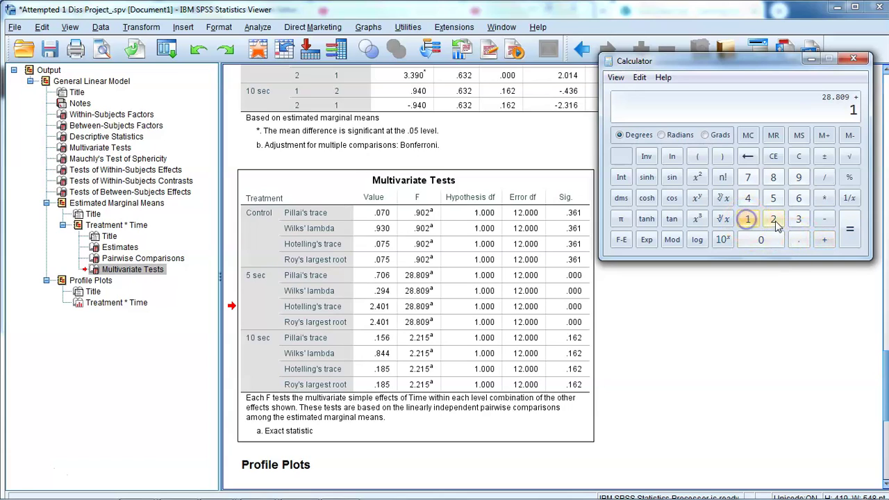
click(774, 220)
click(848, 238)
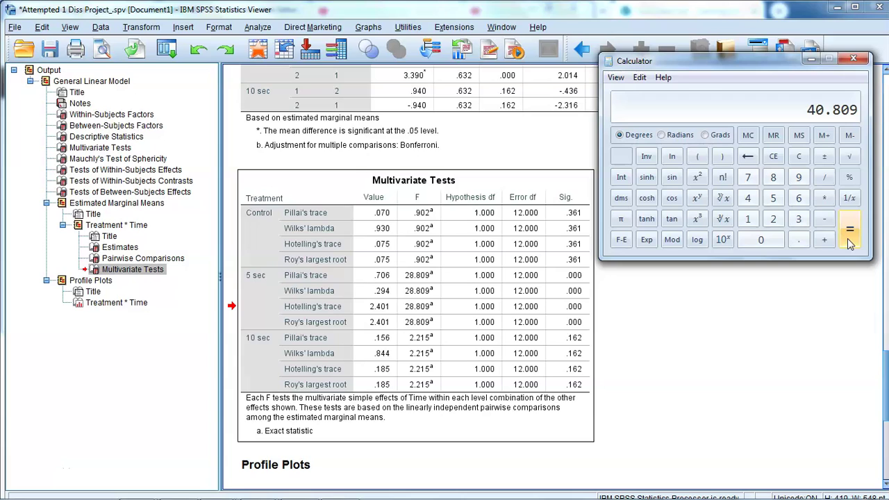
Take the reciprocal of the calculated sum and multiply it by the F value of 28.809.
click(696, 239)
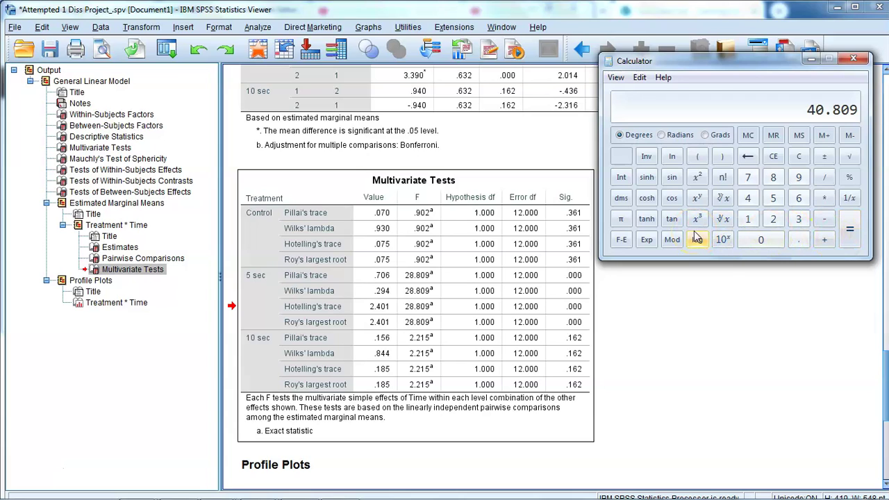
click(846, 200)
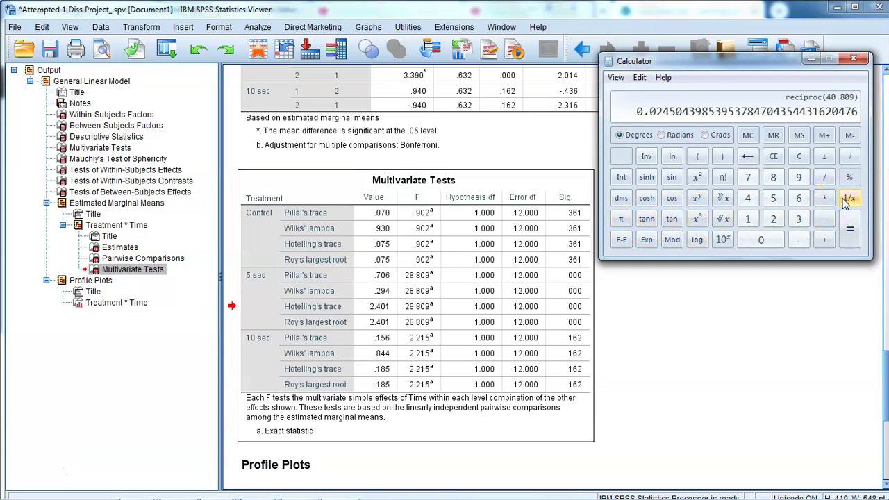
click(823, 200)
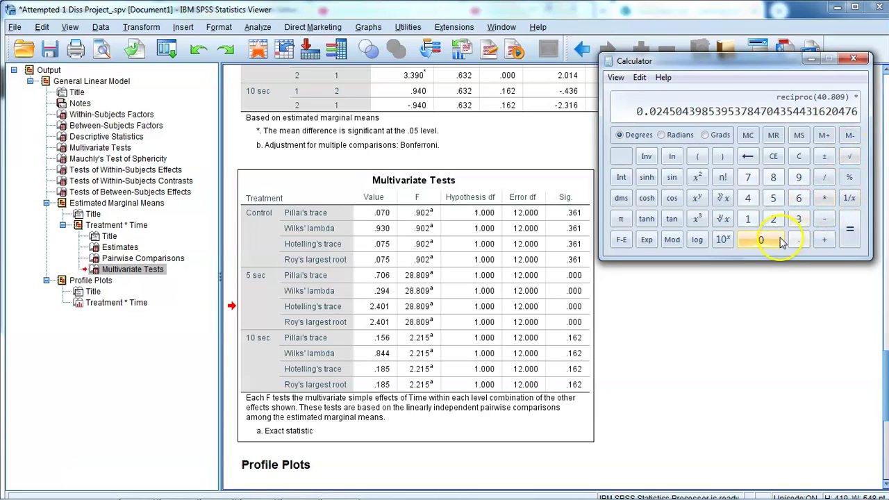
text(28)
click(797, 240)
click(769, 178)
click(760, 240)
click(798, 178)
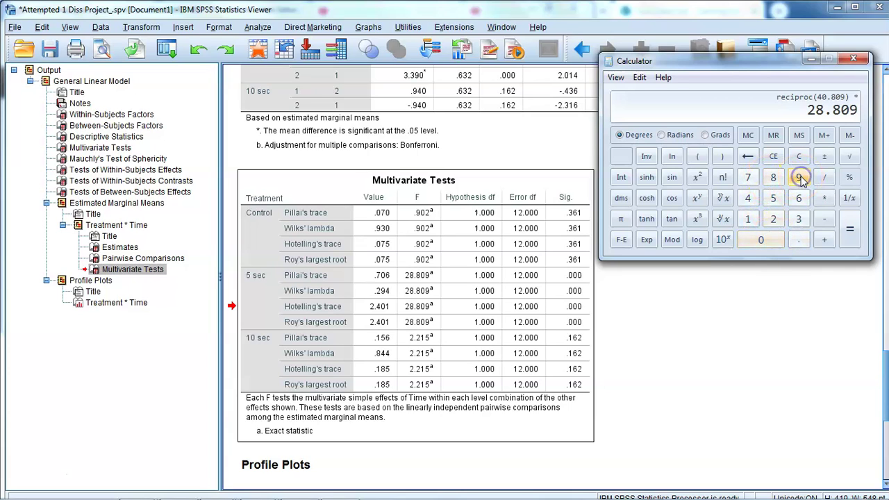
click(849, 235)
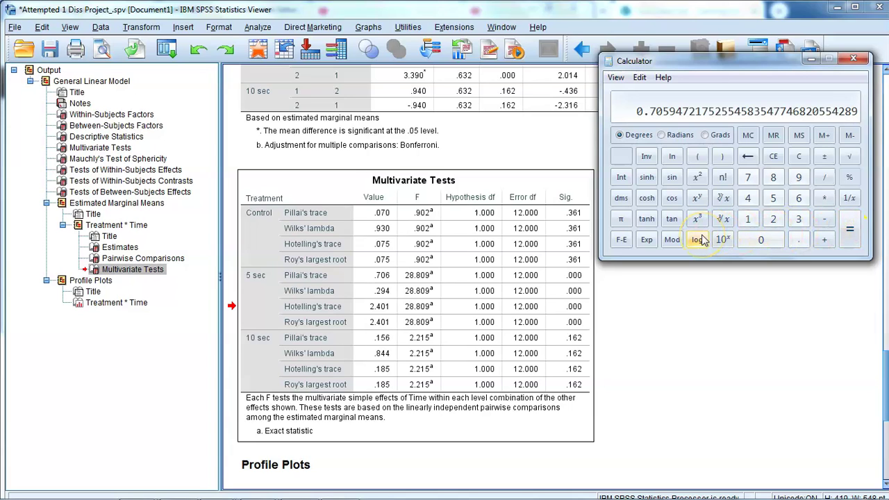
Take the square root of the ratio to get the effect size and move the calculator next to the 5 sec results.
click(722, 200)
click(722, 200)
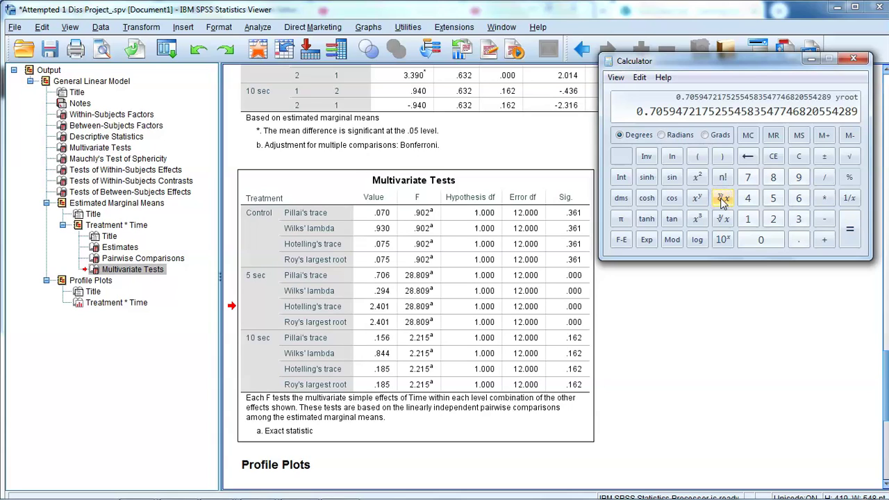
click(772, 218)
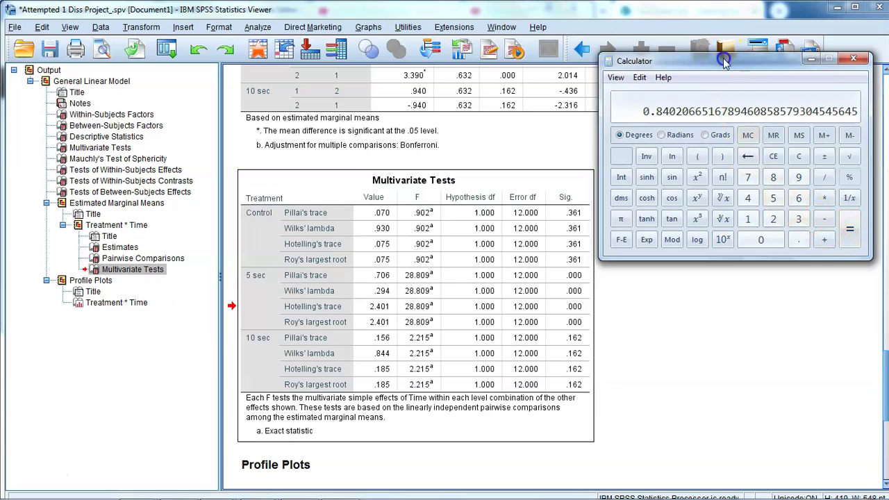
drag(724, 63, 595, 111)
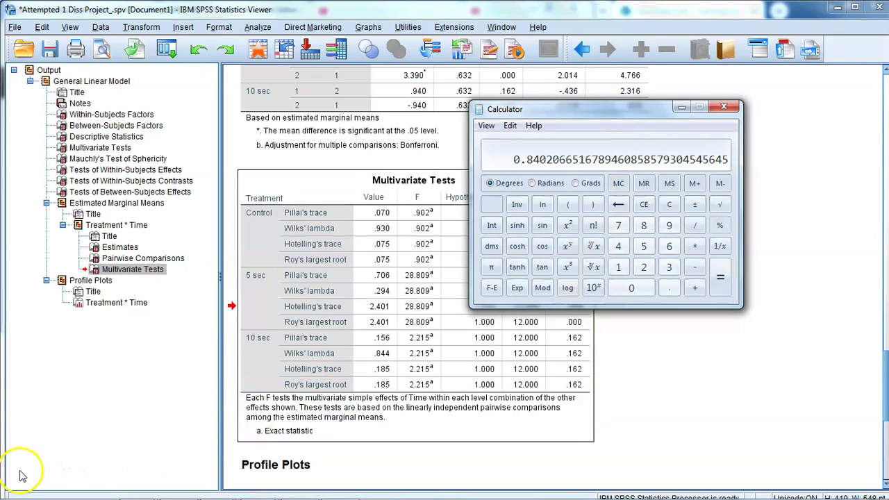
Return to the SPSS output, start a multiple line chart in the Chart Builder and set the line color by Treatment.
click(20, 471)
drag(886, 389, 885, 100)
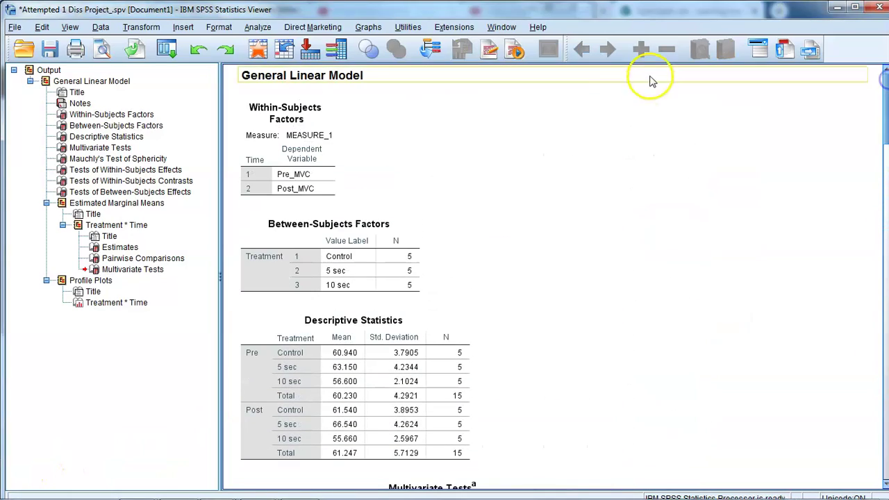
click(258, 26)
click(391, 44)
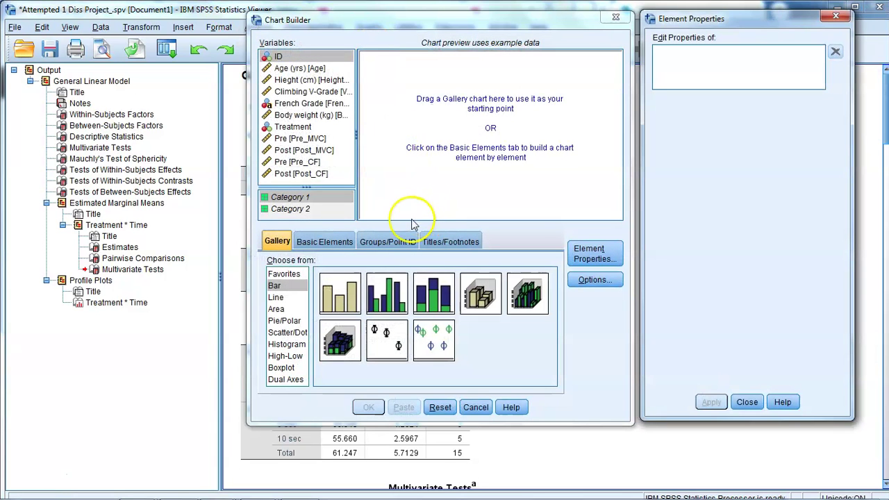
click(278, 297)
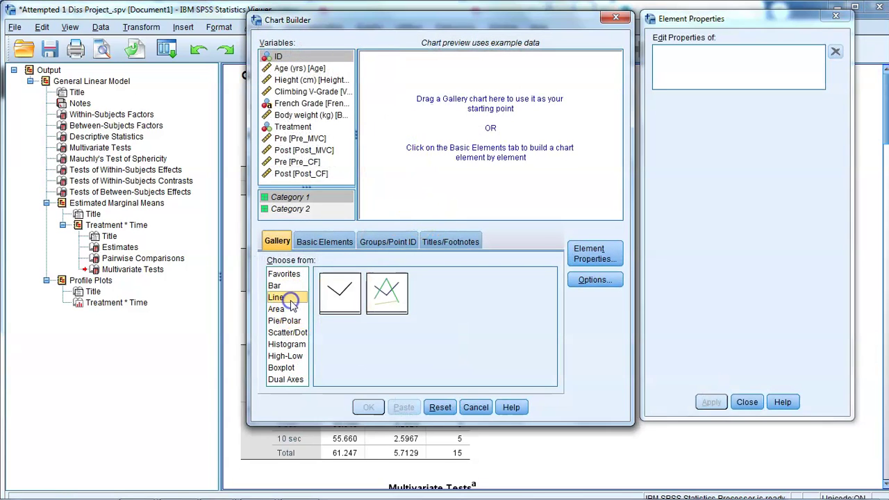
double_click(387, 306)
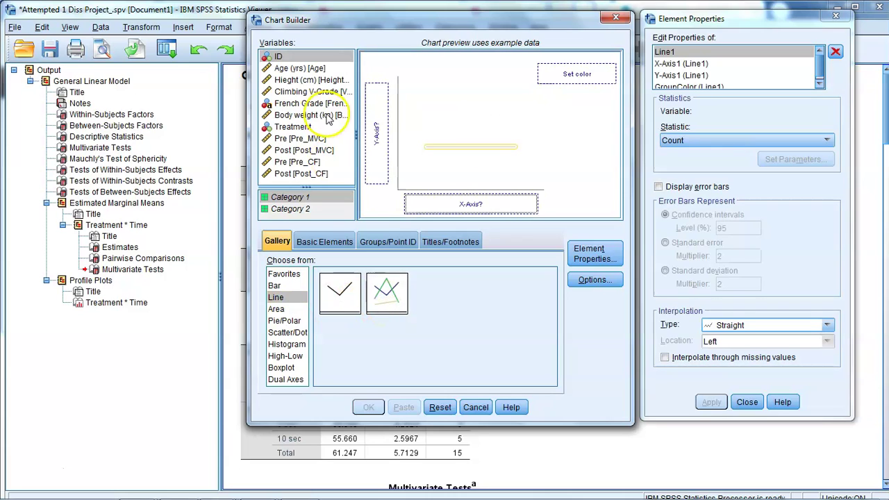
drag(287, 132, 567, 74)
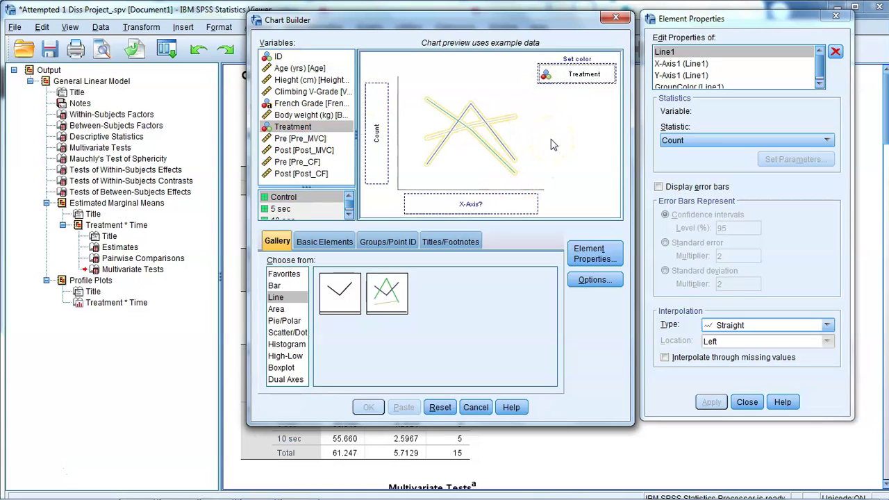
Assign Pre_MVC and Post_MVC together to the Y-axis as a summary group and display 95% confidence interval error bars.
click(307, 139)
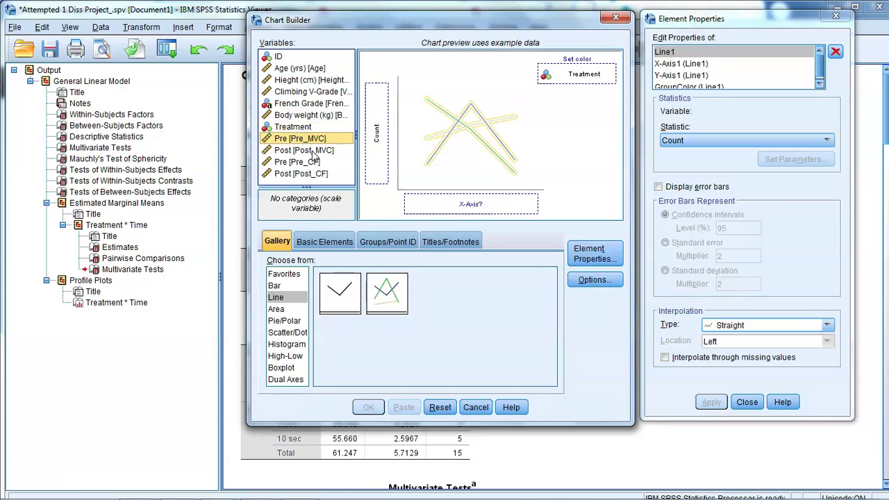
ctrl+click(311, 150)
drag(316, 142, 374, 111)
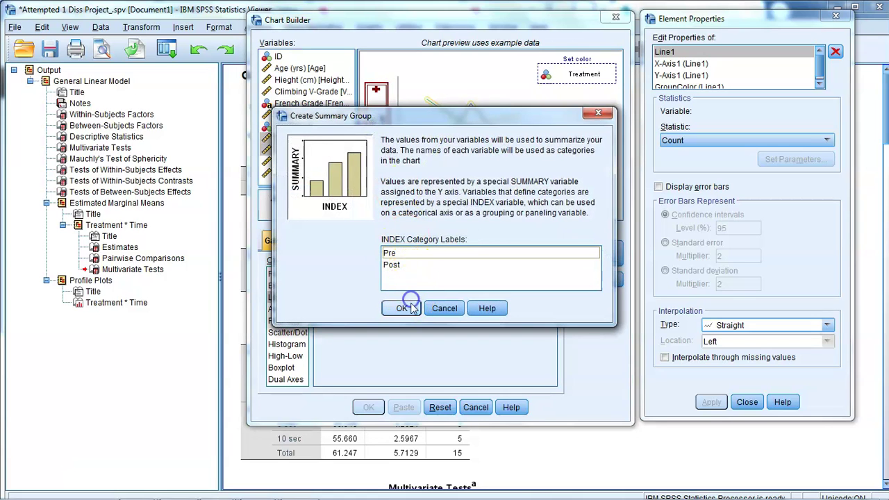
click(402, 307)
click(659, 190)
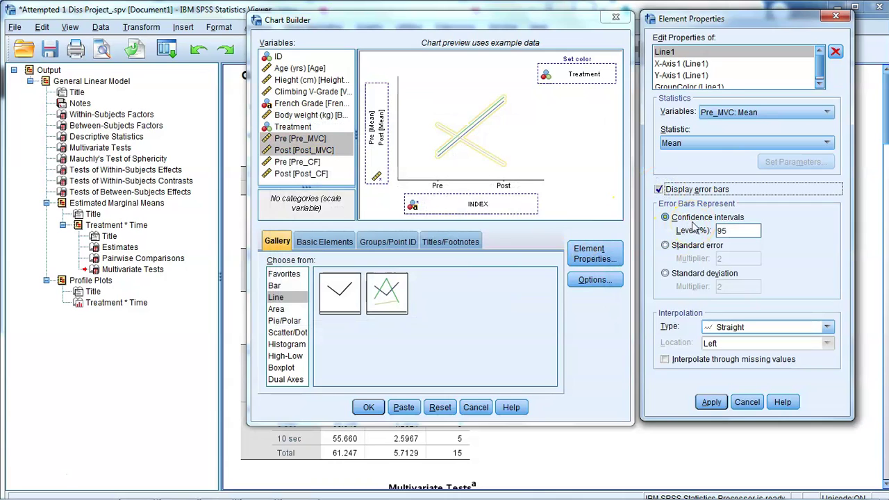
click(709, 403)
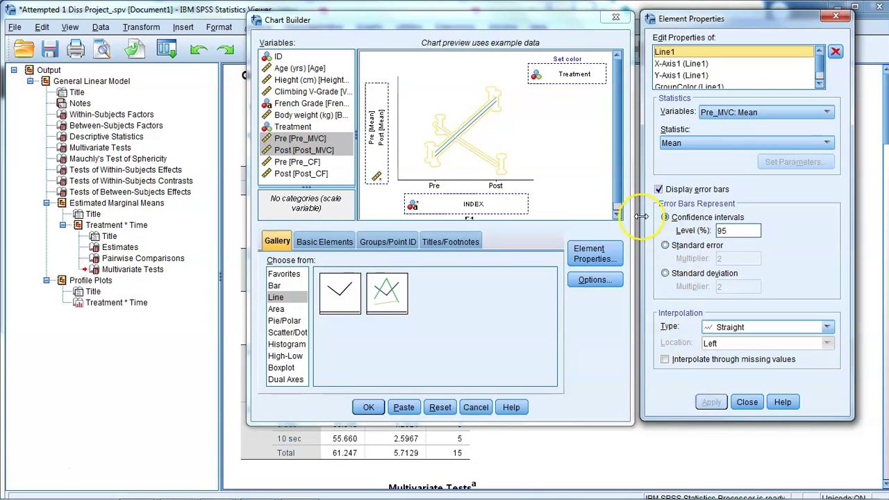
Set the X-axis label of the line chart to "Group" and apply it.
click(665, 63)
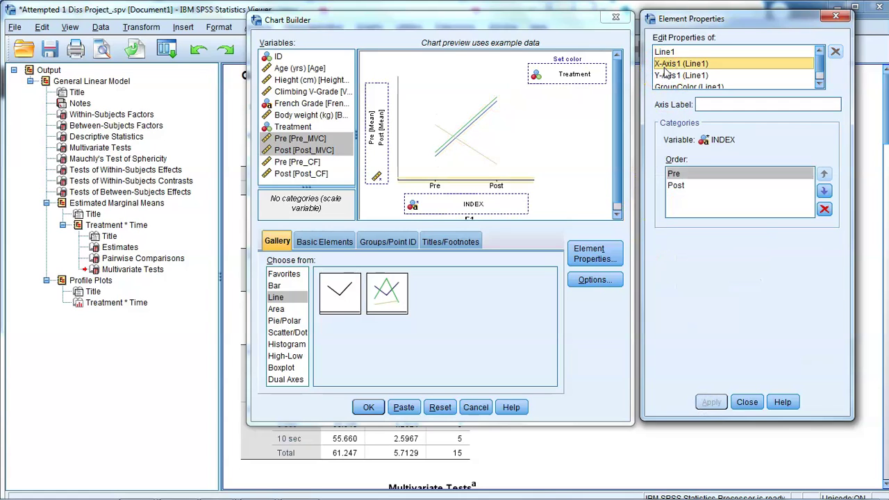
click(717, 104)
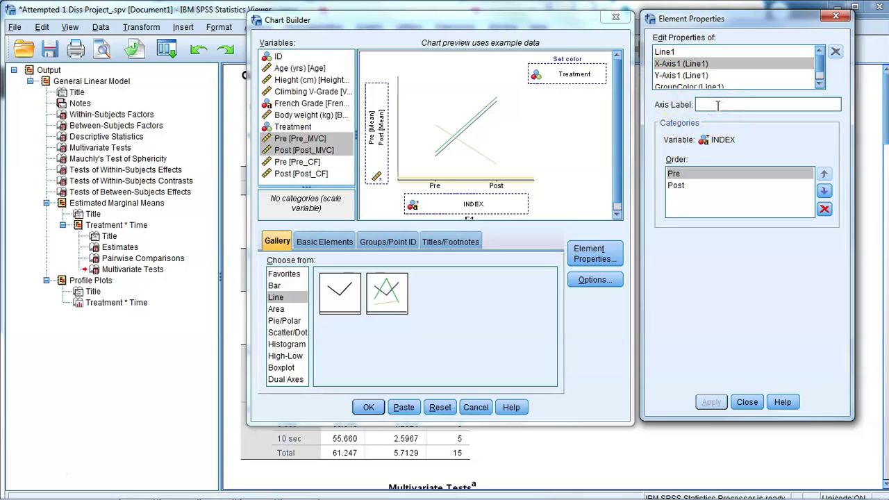
text(Group)
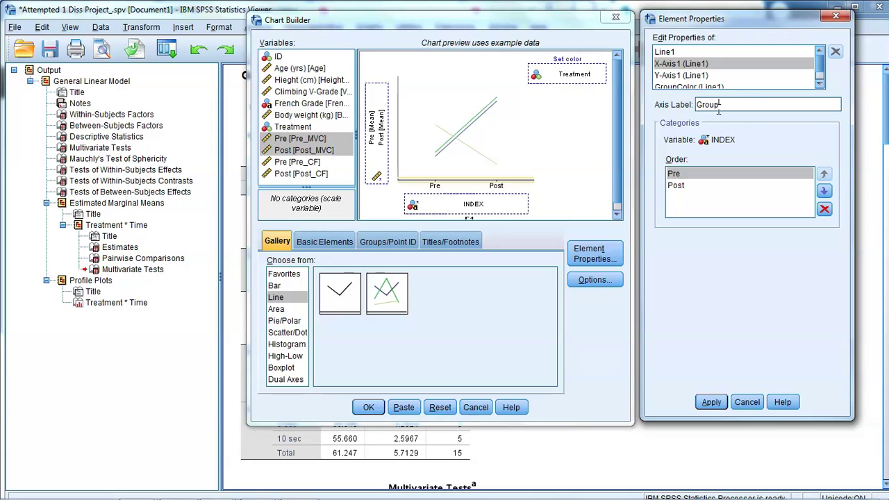
drag(729, 104, 695, 104)
click(724, 109)
click(711, 402)
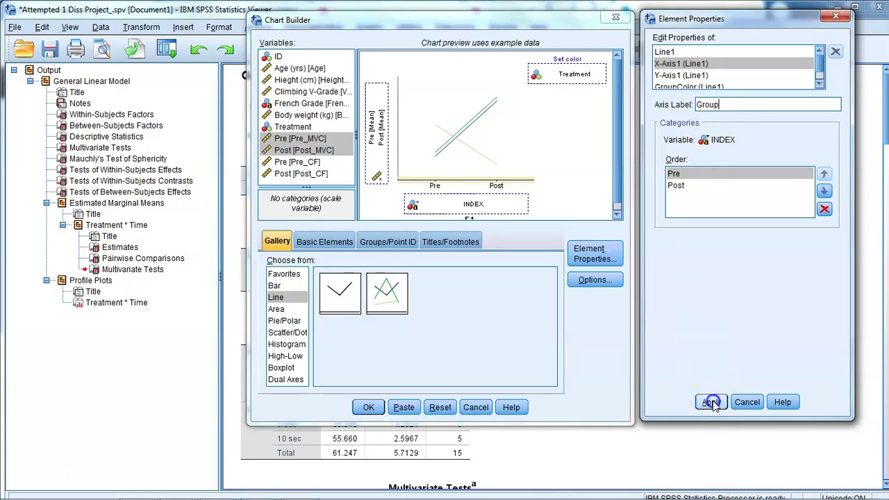
Label the Y-axis "Half Crimp Grip MVC /kg" and set its custom scale minimum to 50.
click(684, 77)
drag(737, 105, 698, 106)
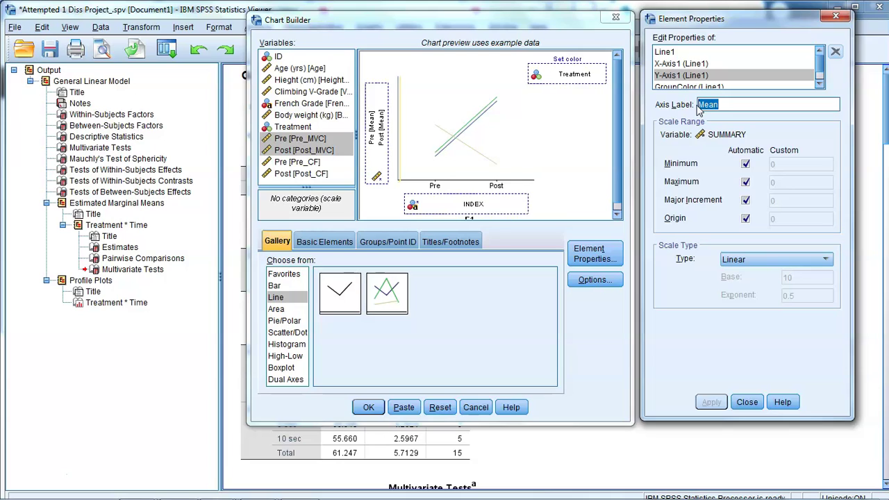
text(Half Crimp Grip MVC /kg)
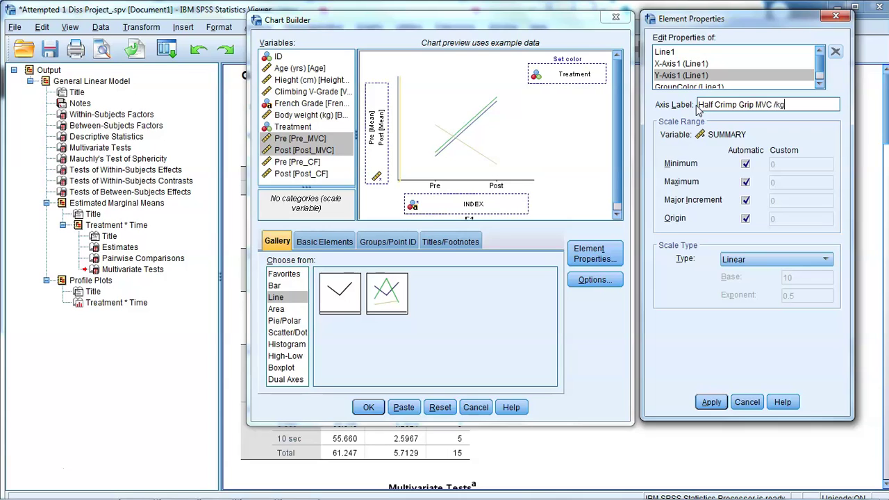
click(708, 402)
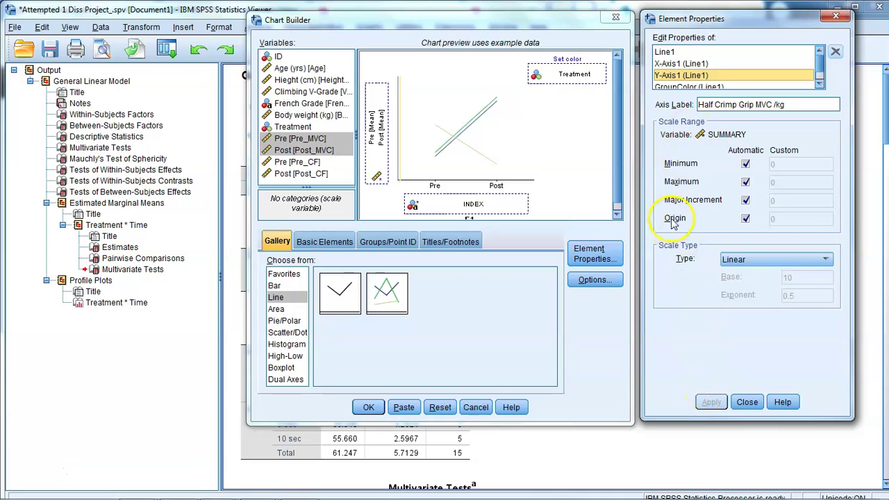
click(746, 165)
click(783, 165)
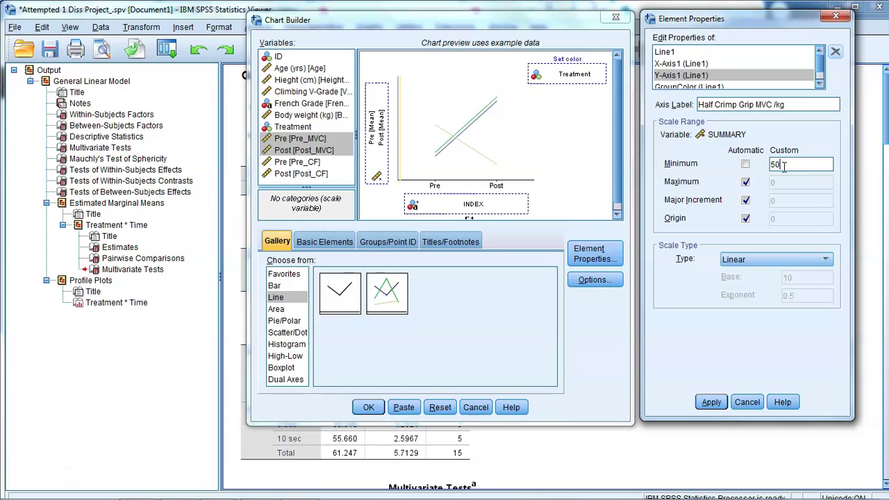
click(713, 402)
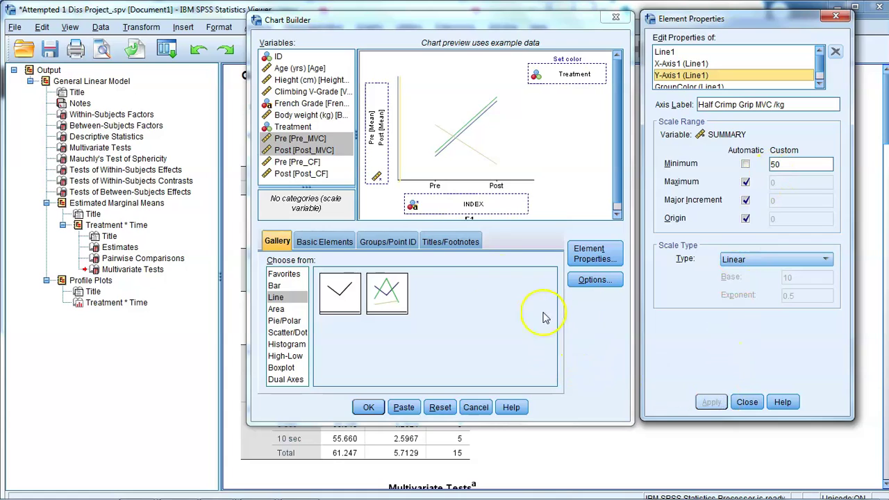
Remove Footnote 1 from the chart and bring up the properties of the Line1 element.
click(458, 241)
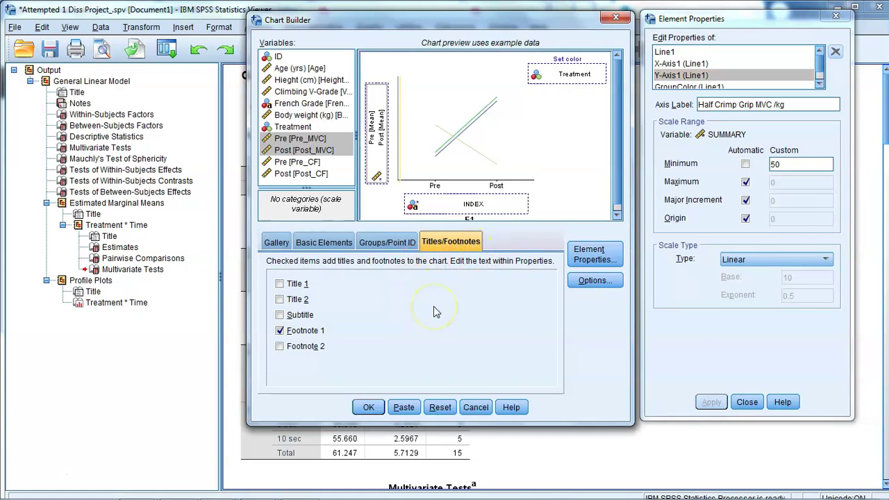
click(313, 352)
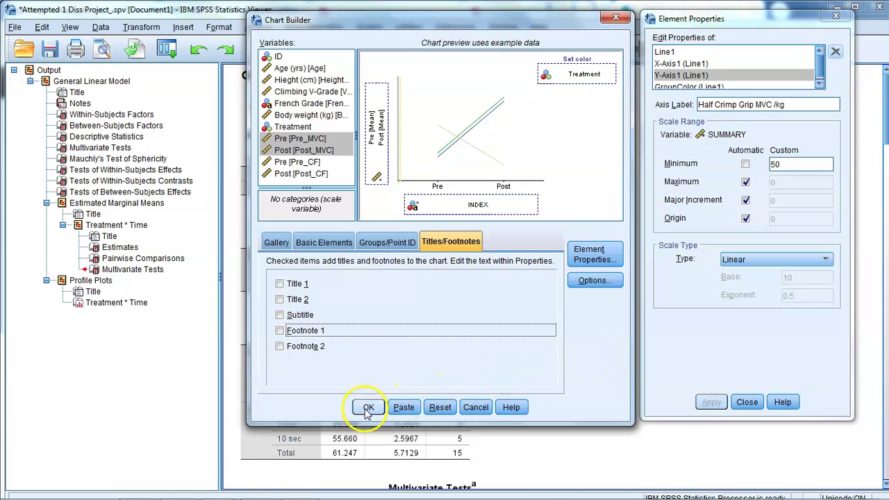
click(671, 63)
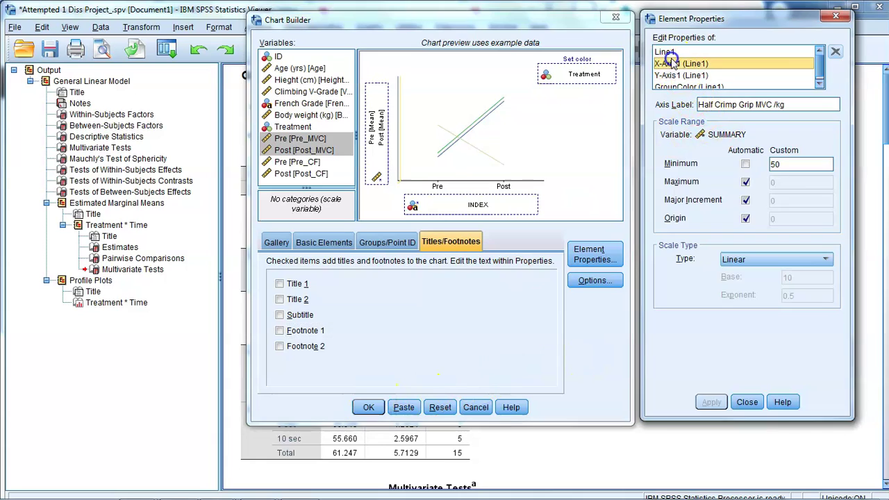
click(666, 52)
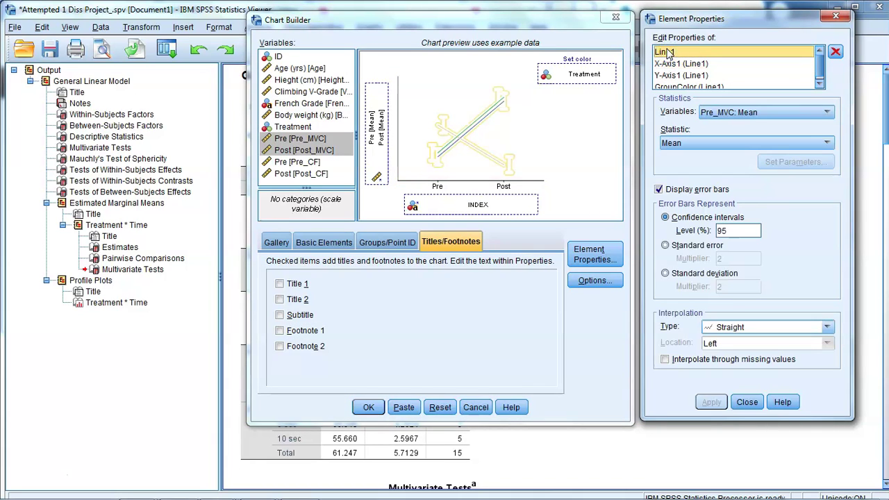
Check the Y-axis and Line1 properties and generate the line chart in the output.
click(671, 75)
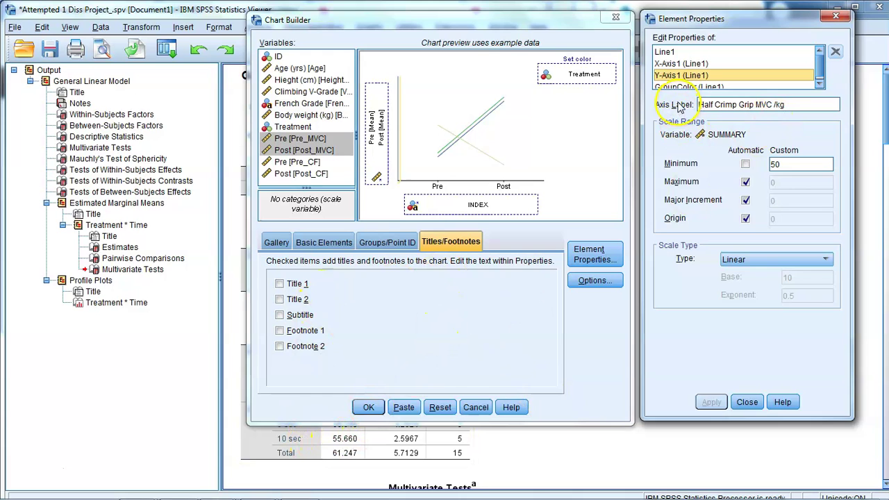
click(663, 52)
click(368, 406)
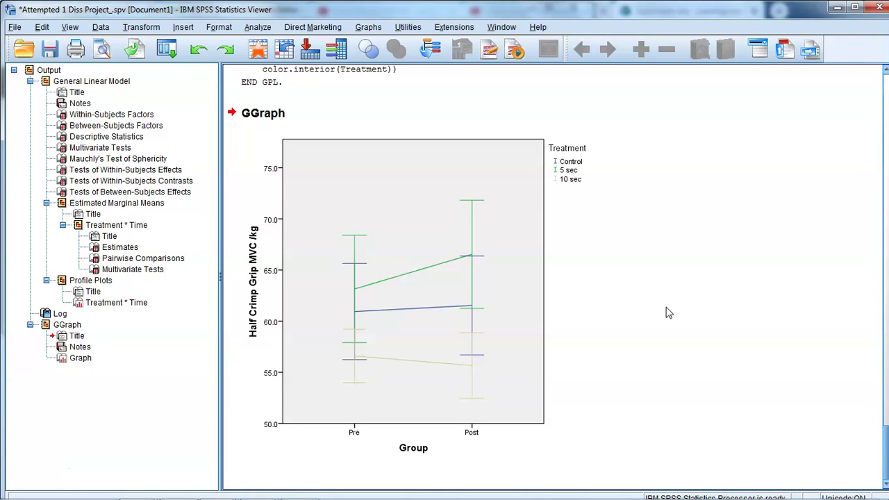
click(627, 327)
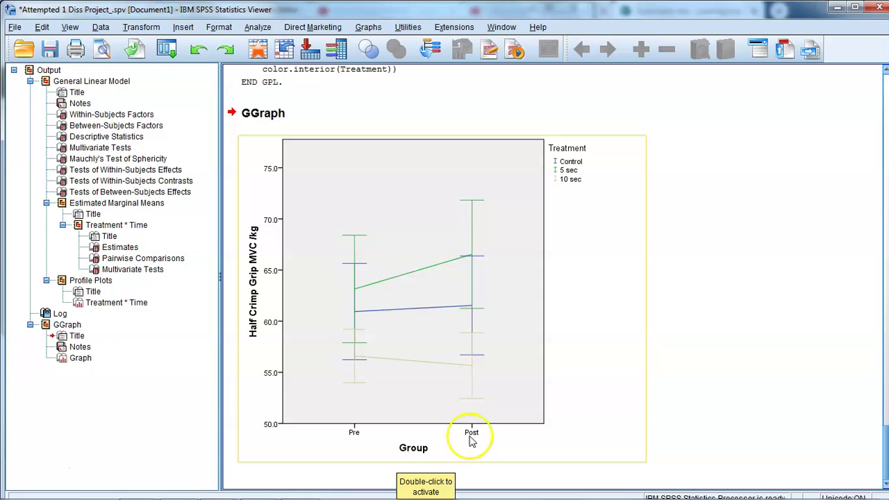
Rebuild the line chart with Treatment on the X-axis and Pre_MVC and Post_MVC as a summary group on the Y-axis, distinguished by color.
click(370, 34)
click(376, 42)
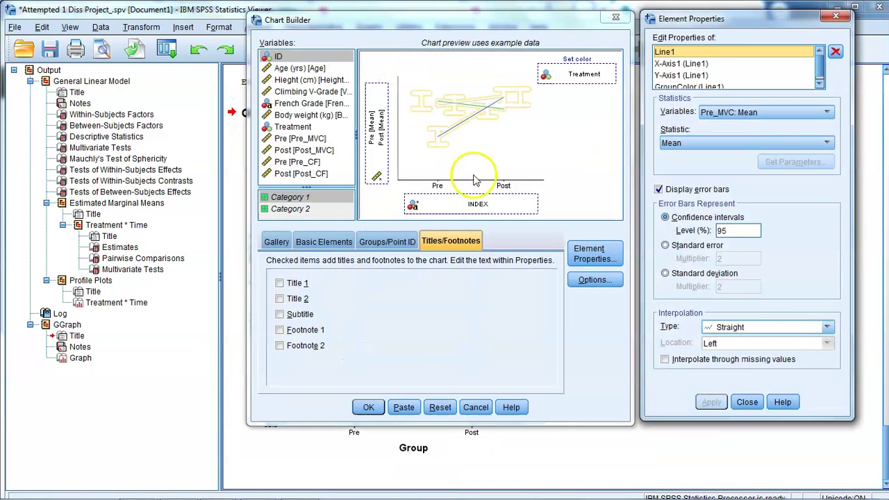
drag(566, 74, 492, 212)
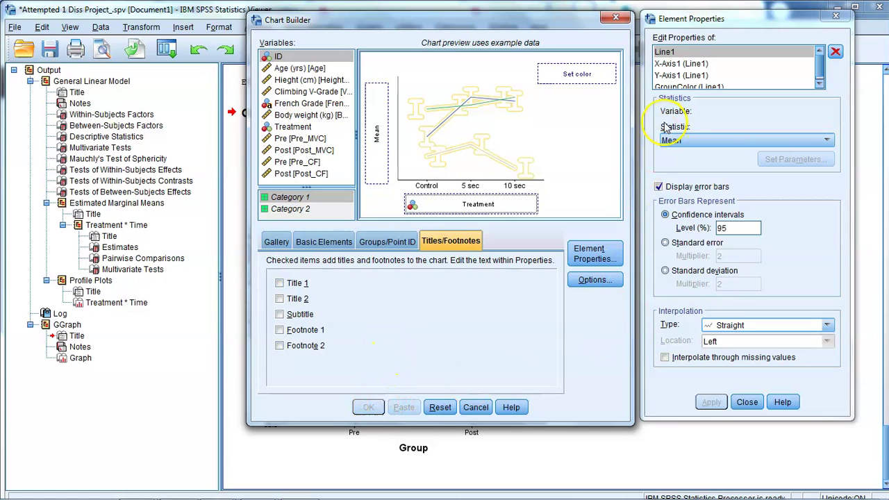
drag(300, 138, 378, 134)
click(399, 303)
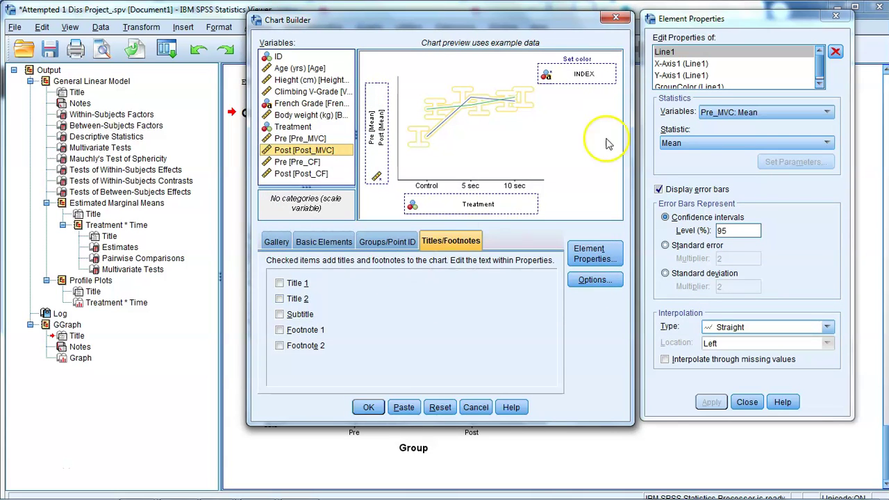
Label the rebuilt chart's Y-axis "Half Crimp Grip MVC /kg" and apply it.
click(668, 63)
click(666, 75)
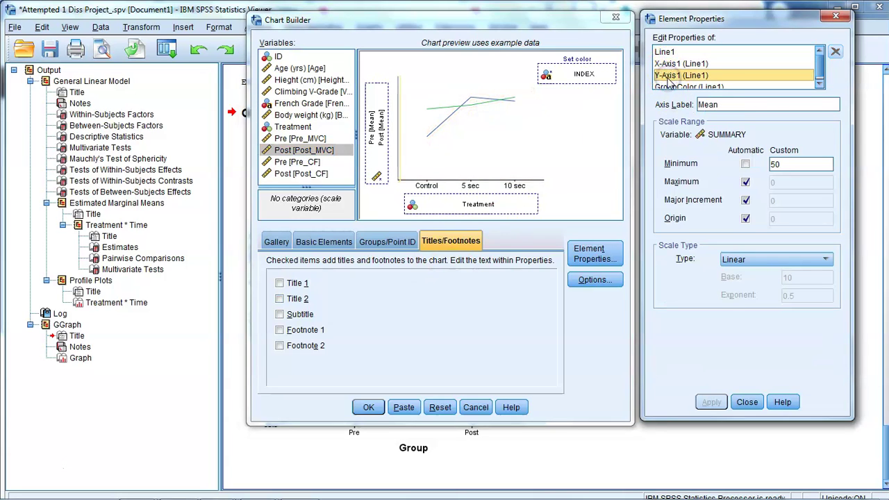
double_click(717, 105)
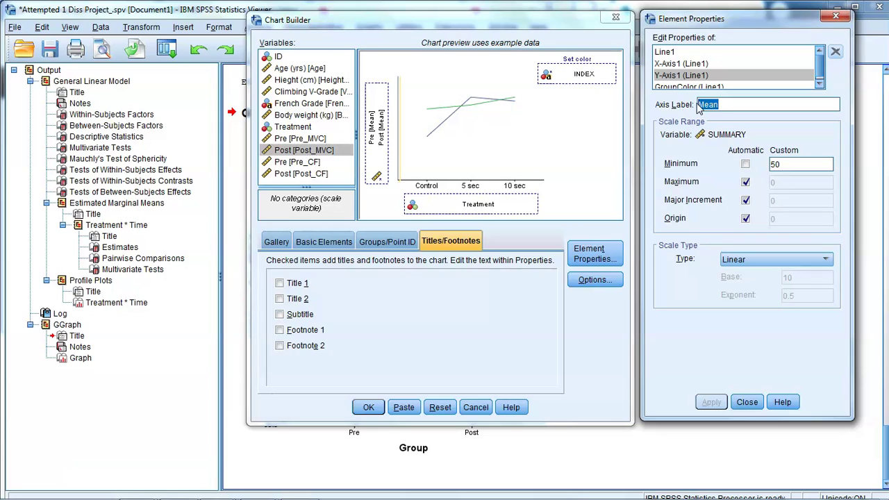
key(BackSpace)
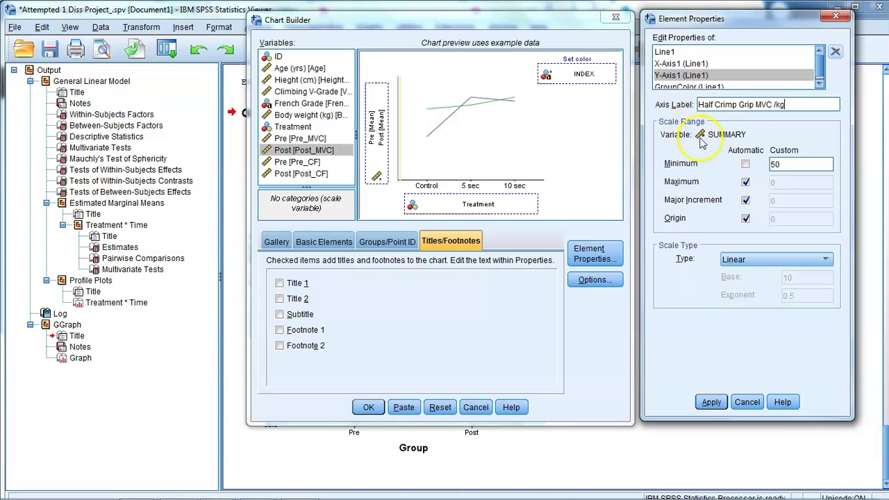
click(711, 402)
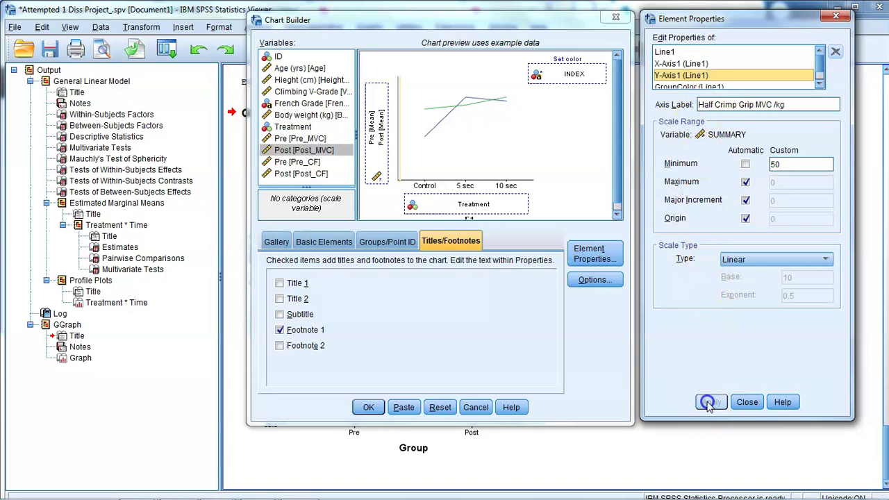
Review the axis properties, remove Footnote 1 and generate the line chart of MVC by treatment.
click(684, 53)
click(686, 64)
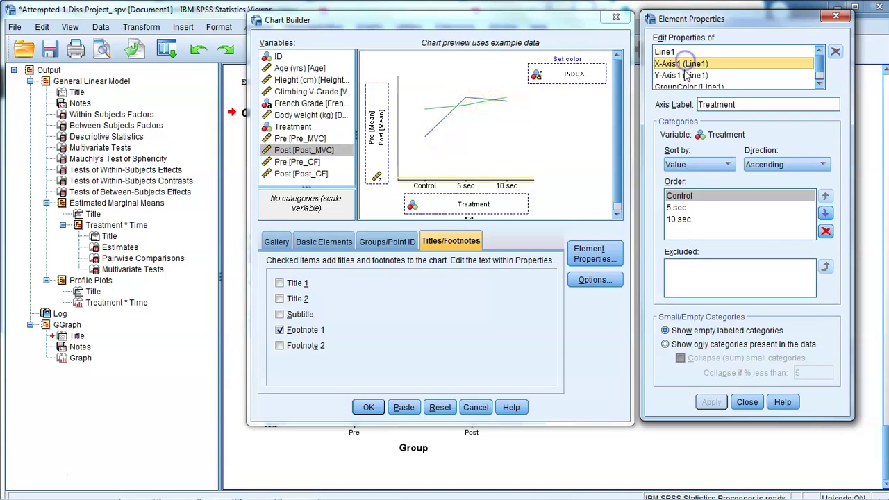
click(684, 75)
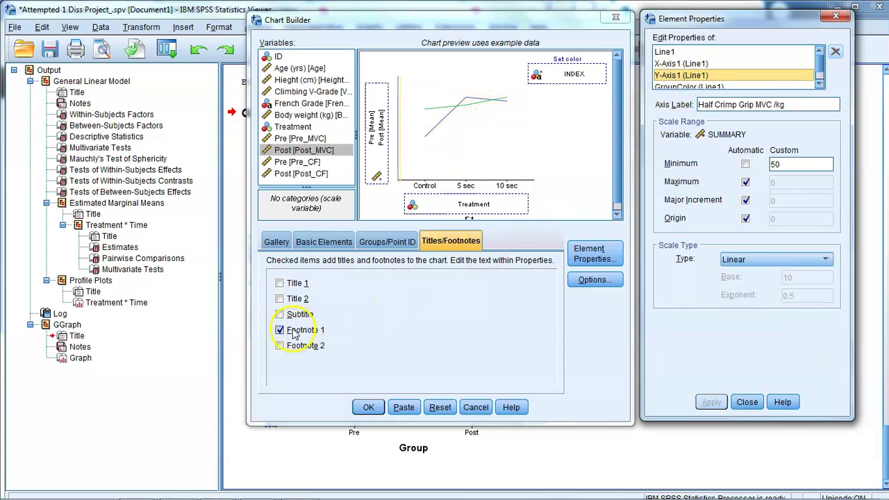
click(300, 331)
click(368, 407)
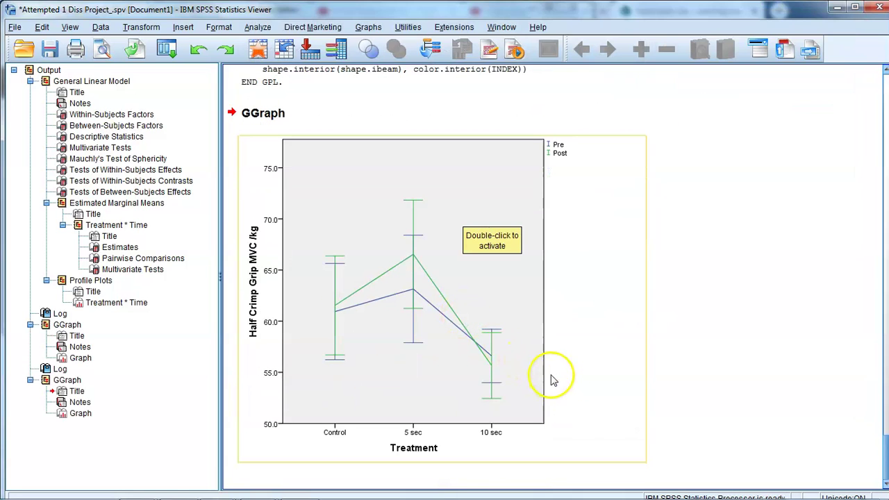
Open the new chart for editing and make the plot area's fill and border transparent.
double_click(583, 263)
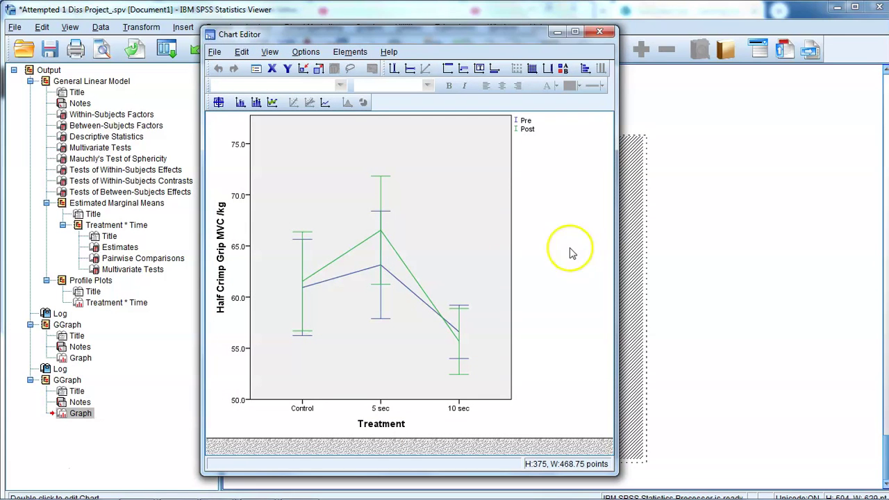
double_click(478, 205)
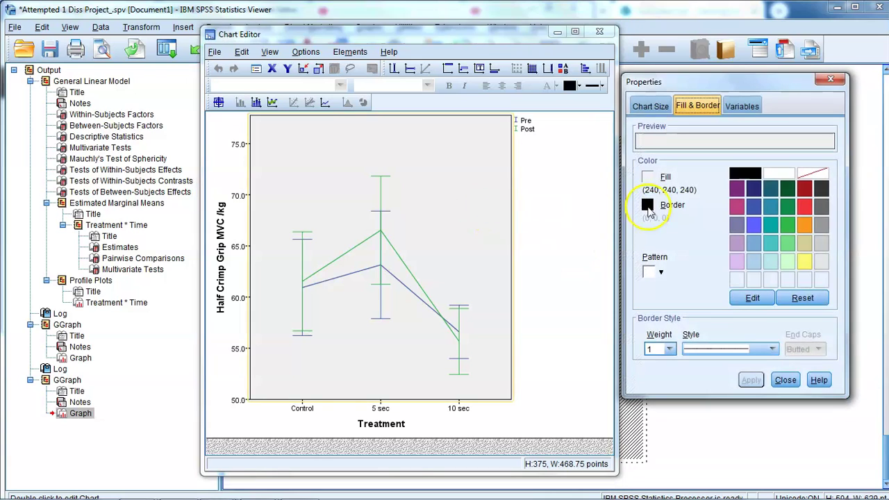
click(647, 177)
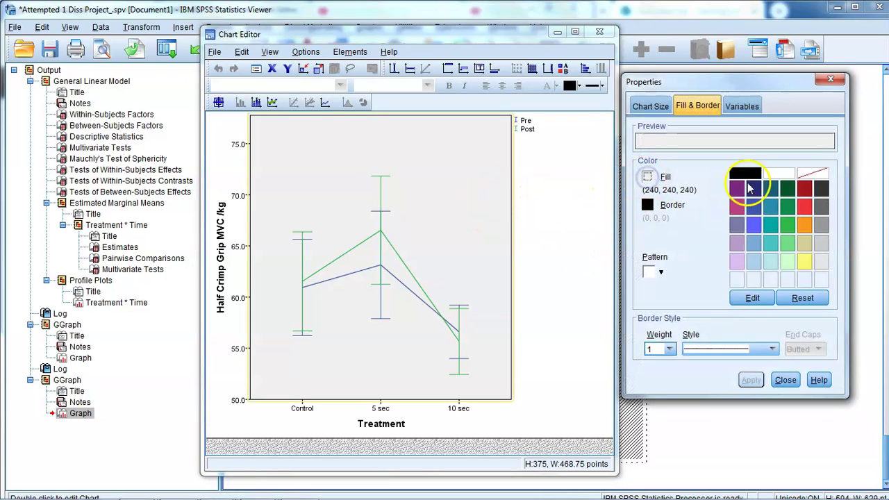
click(812, 172)
click(647, 204)
click(812, 173)
click(747, 380)
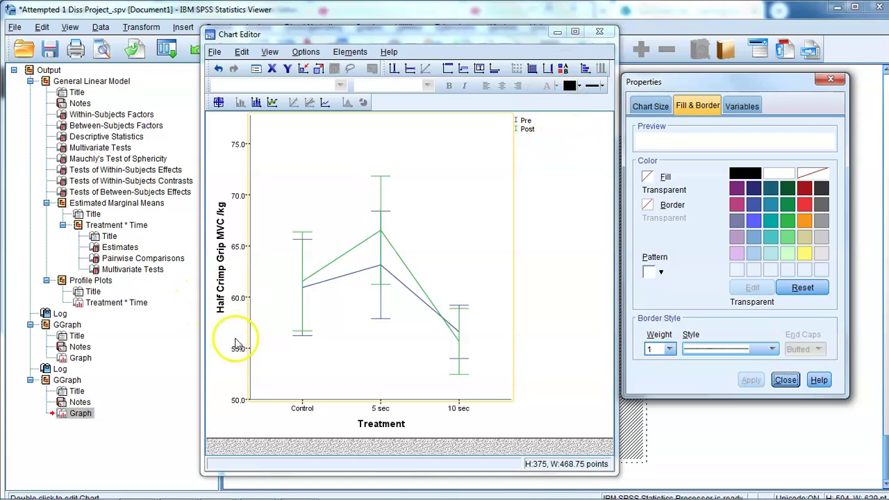
Set the preferred font size of the X-axis category labels to 10 and apply it.
click(380, 411)
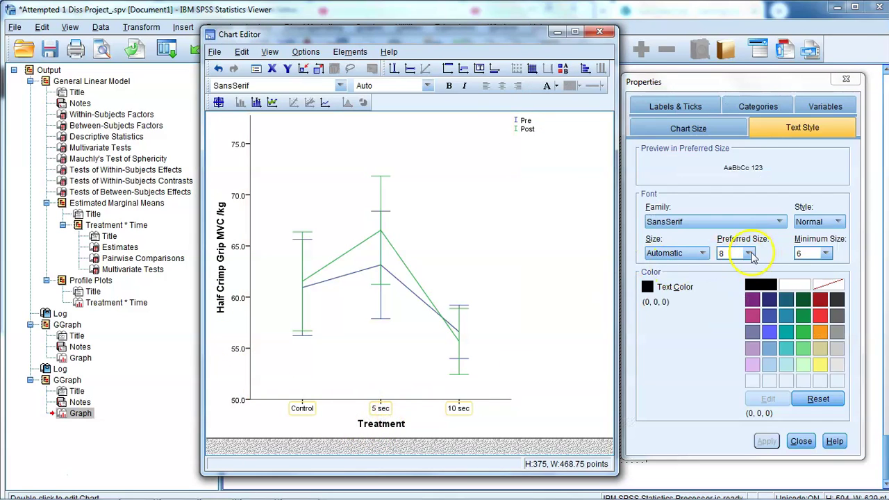
click(747, 253)
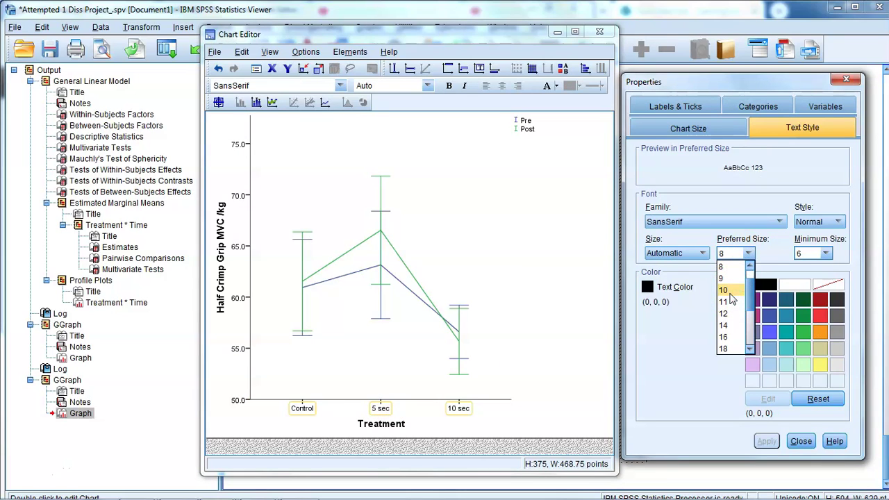
click(725, 290)
click(765, 440)
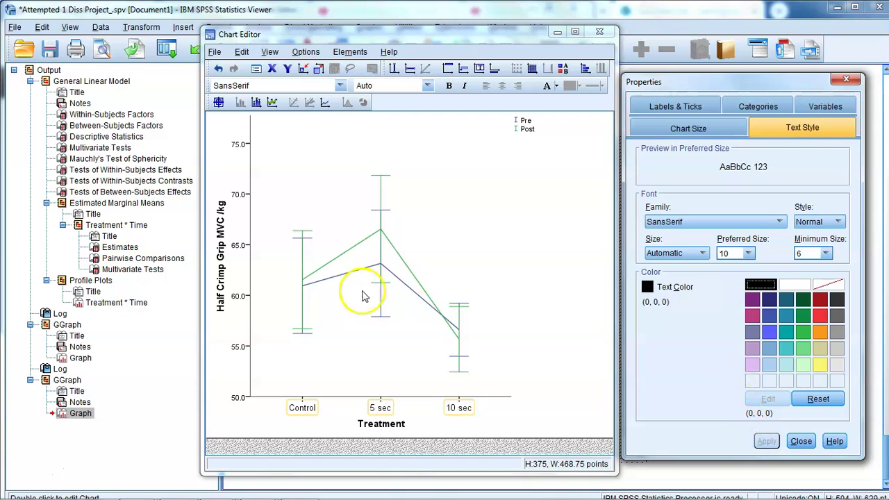
Set the preferred font size of the Y-axis scale labels to 10.
click(238, 295)
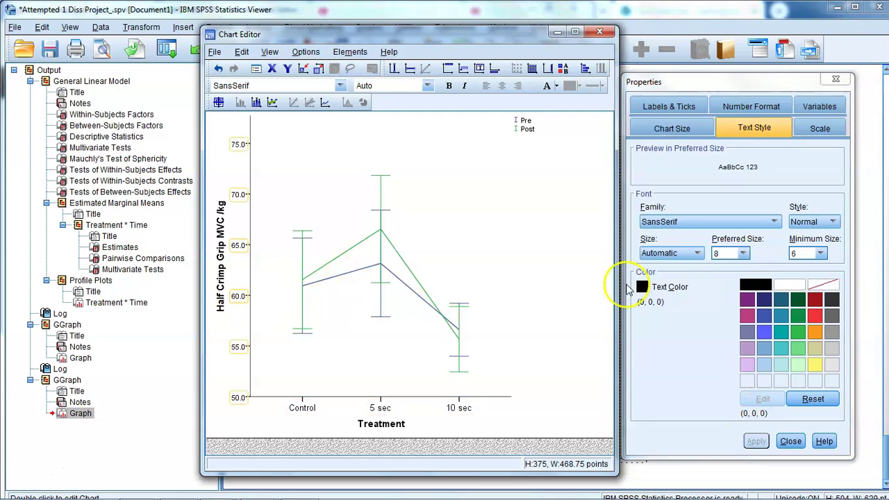
click(742, 252)
click(728, 289)
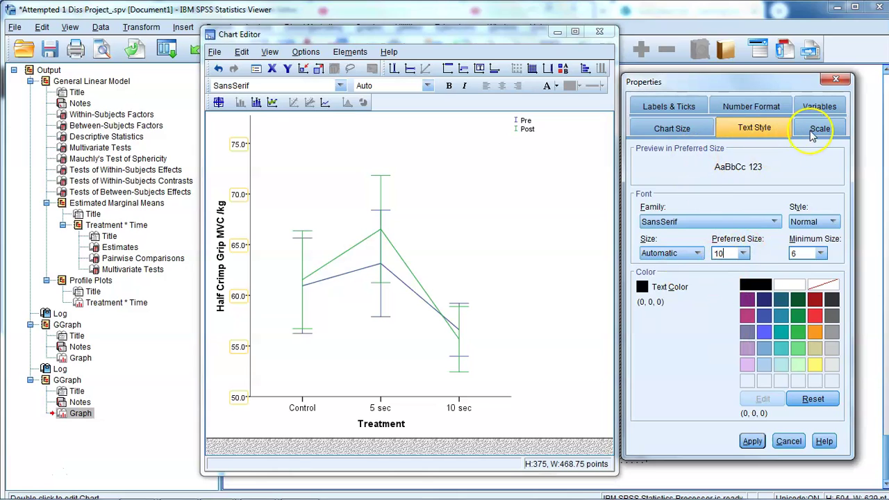
Apply the Y-axis label changes and set the number format to 0 decimal places.
click(743, 107)
click(743, 202)
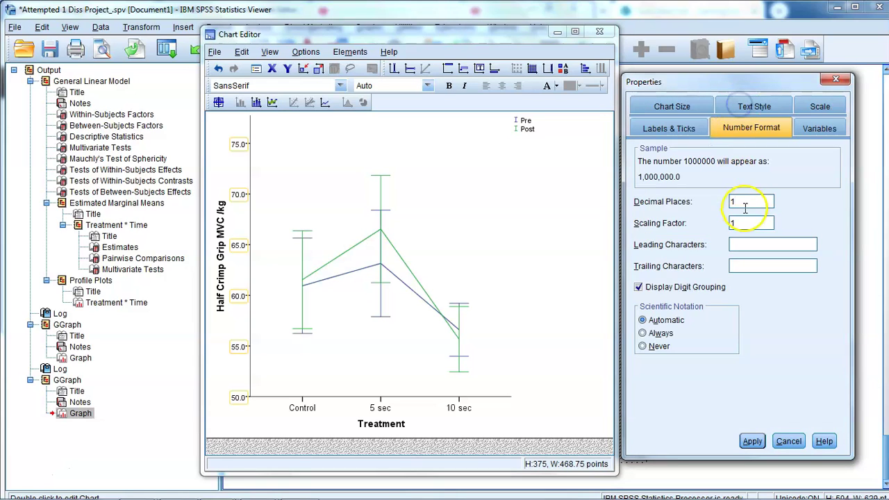
key(BackSpace)
text(1)
click(752, 441)
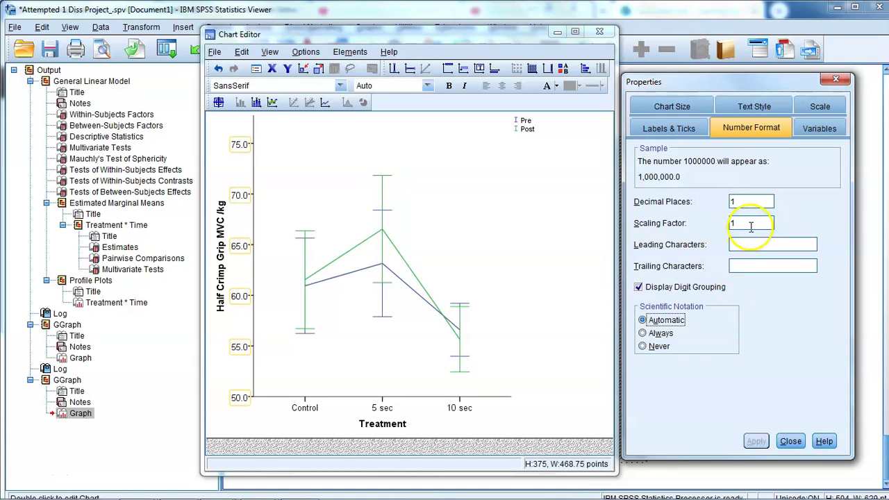
click(742, 202)
key(BackSpace)
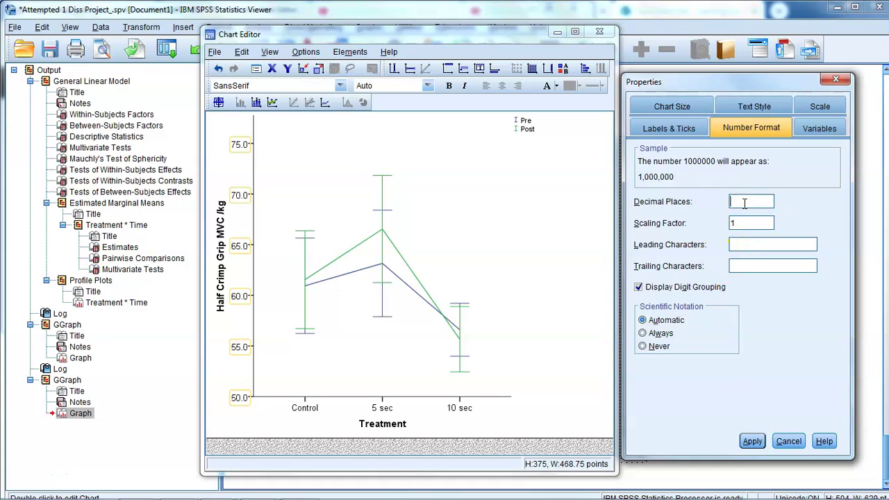
text(0)
click(753, 442)
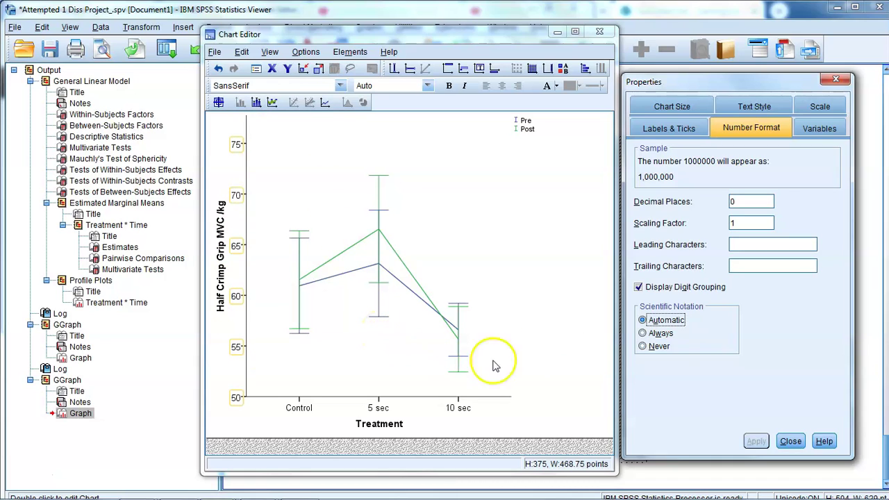
Set the Y-axis major increment to 2 and apply it.
click(677, 132)
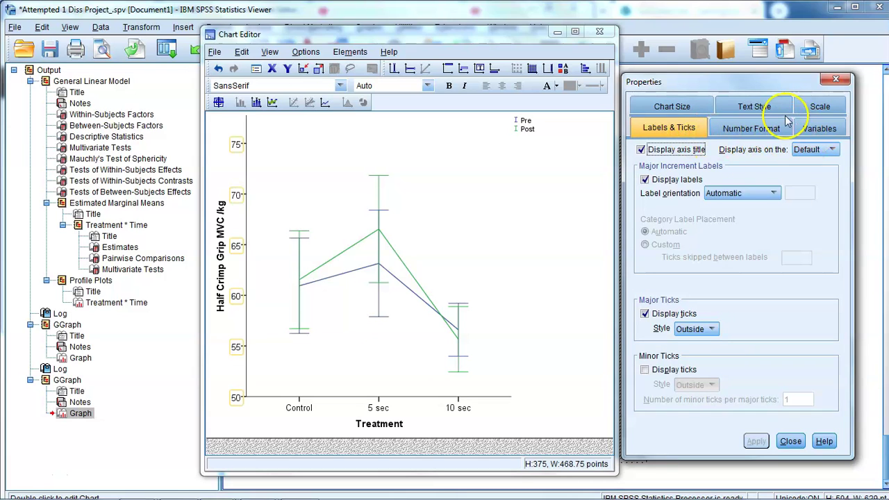
click(819, 108)
click(747, 213)
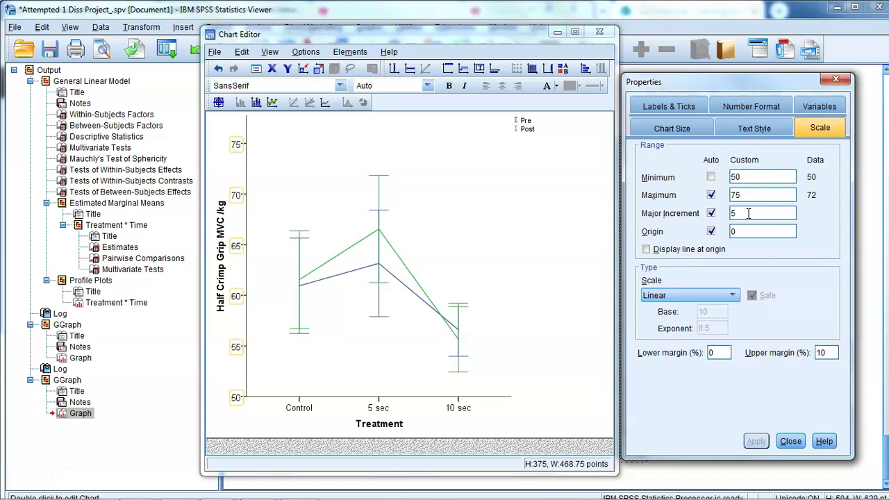
click(748, 232)
key(BackSpace)
text(2)
click(752, 441)
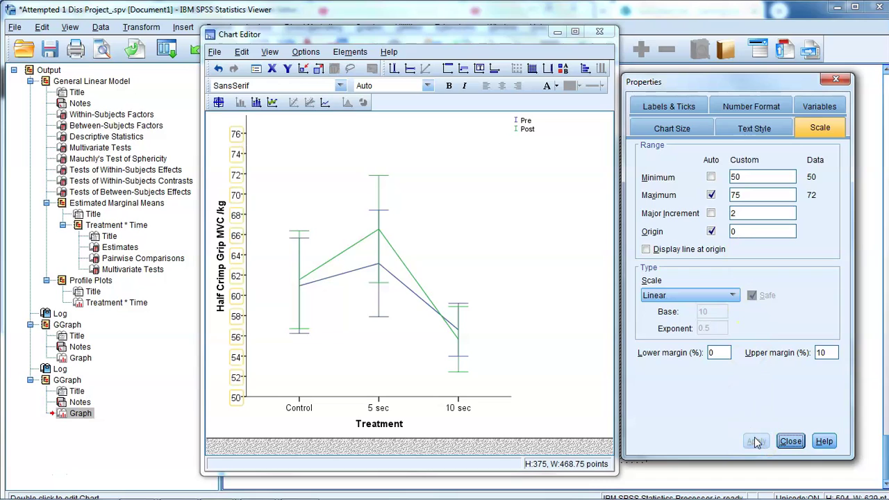
Set the Y-axis major increment to 5, apply it and close the axis properties.
double_click(739, 213)
key(BackSpace)
text(5)
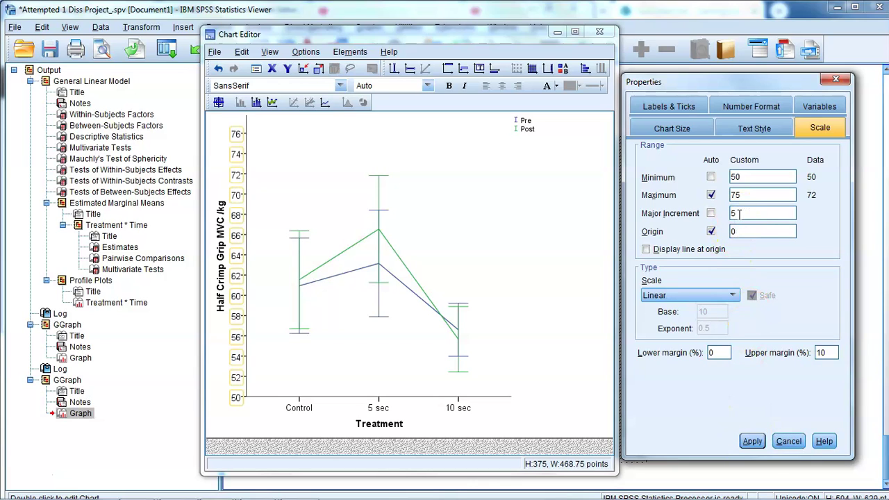
click(753, 441)
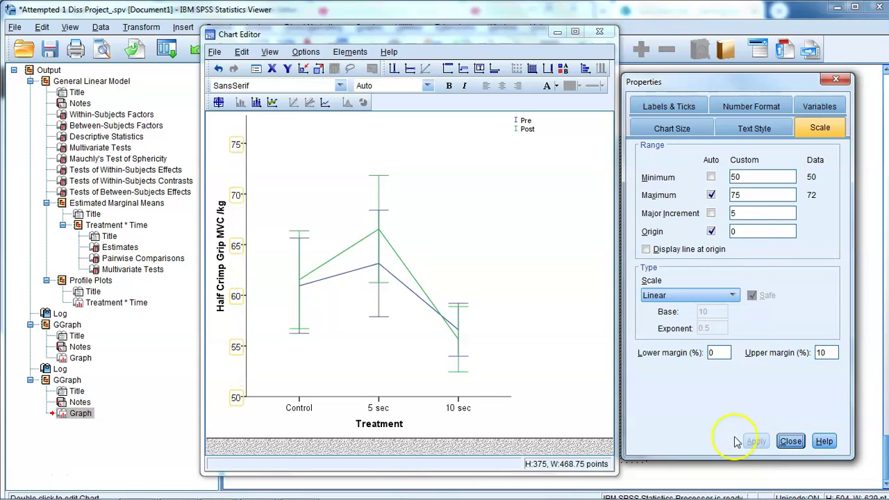
click(790, 440)
Add markers to the mean points on the Pre and Post lines and select the plot area.
click(548, 229)
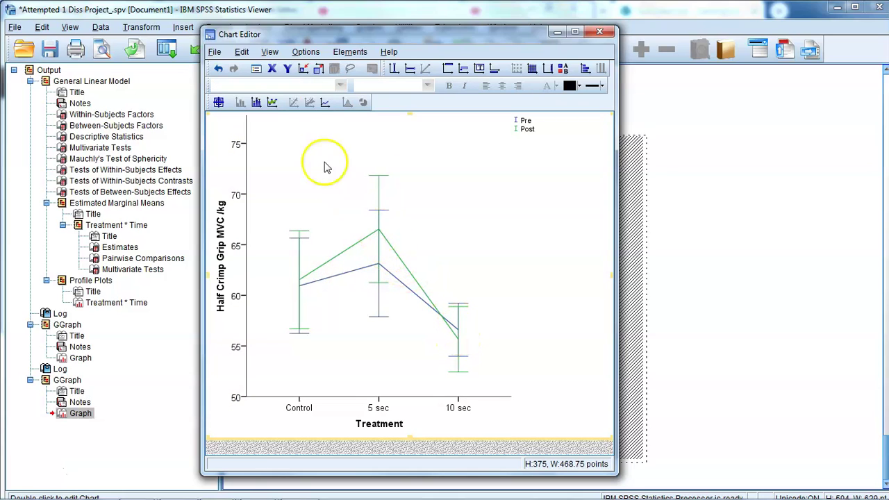
click(272, 103)
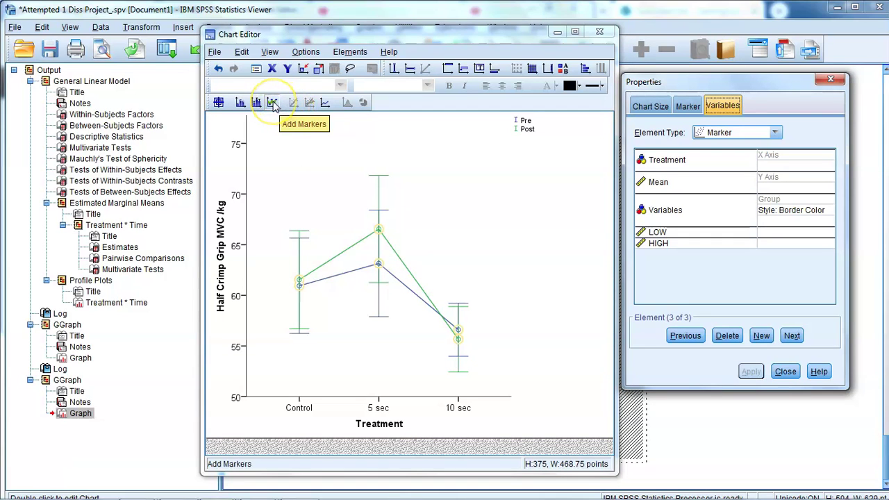
click(380, 278)
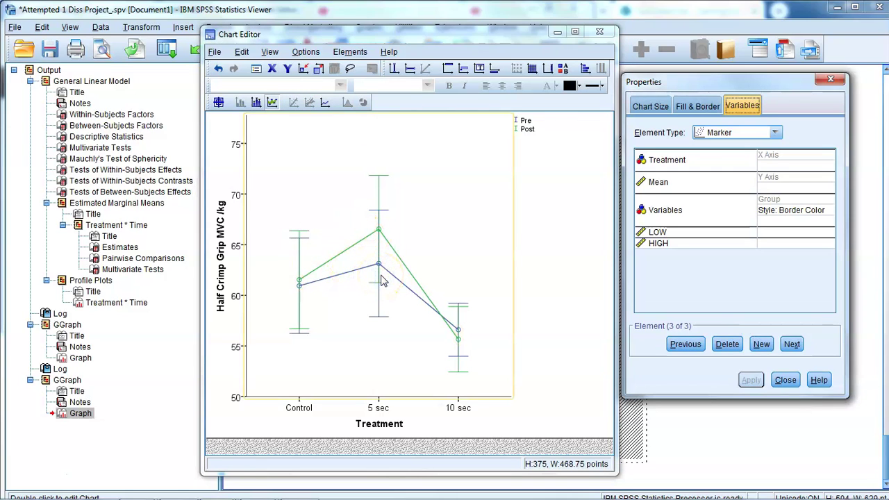
click(393, 268)
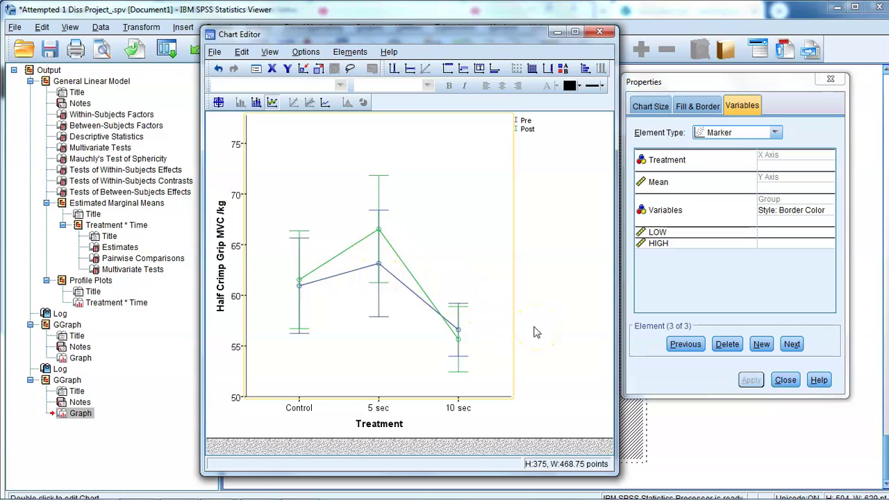
Fill the Post line's mean markers with solid green (46, 184, 72) and apply the change.
click(379, 270)
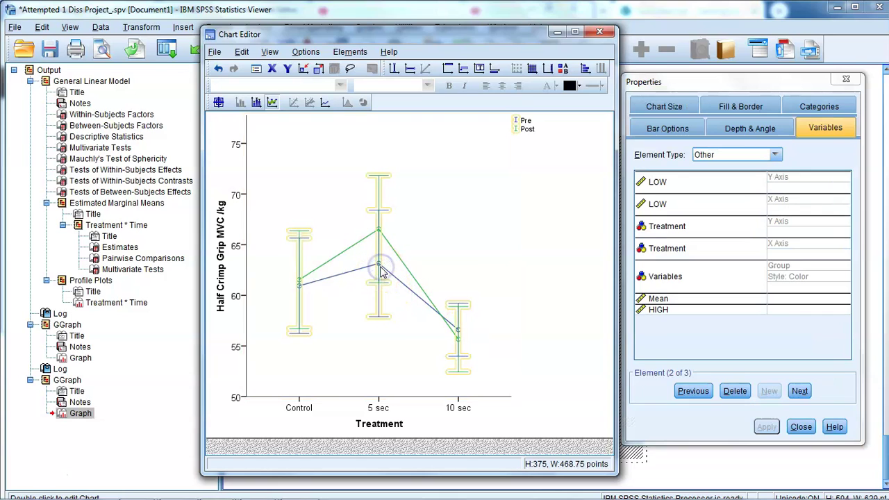
click(461, 332)
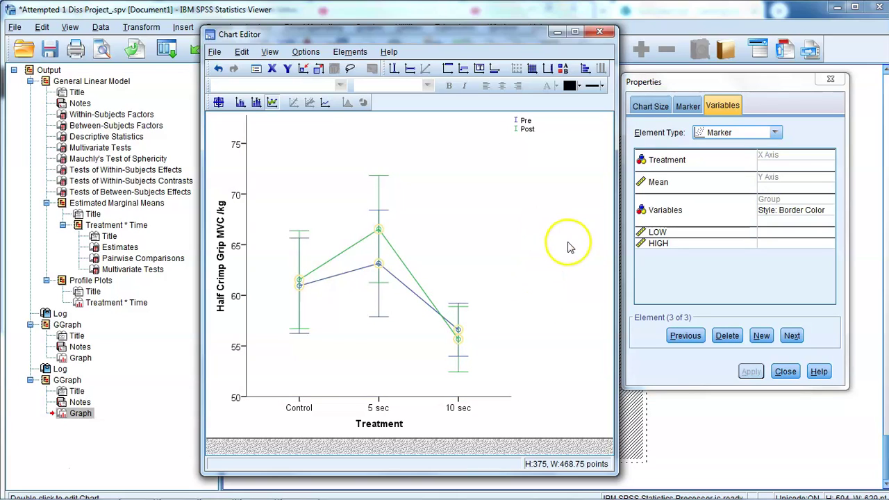
click(684, 107)
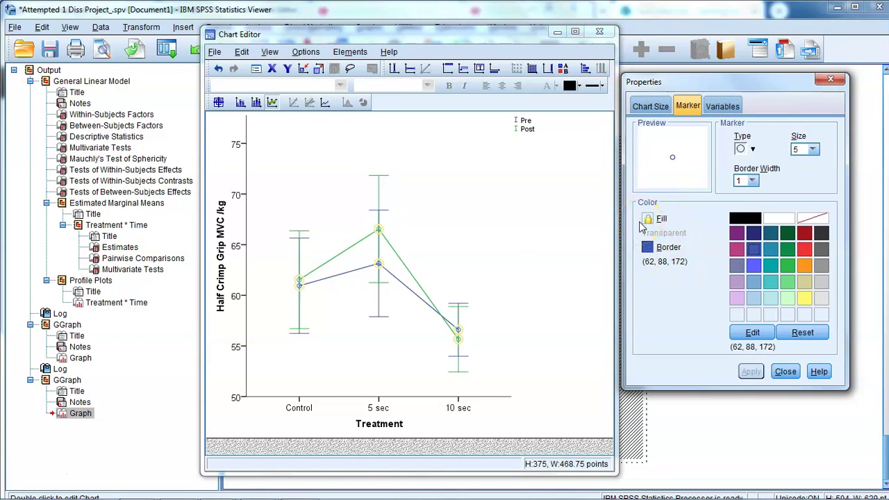
click(743, 151)
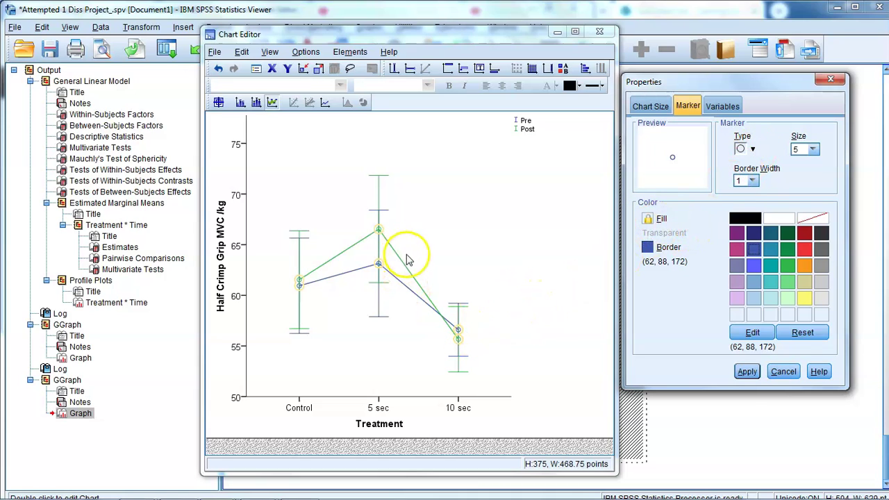
click(379, 230)
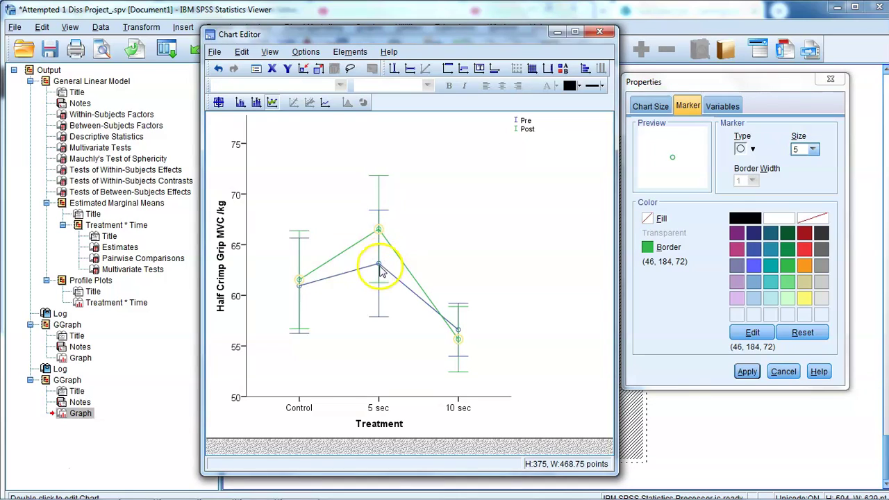
click(647, 219)
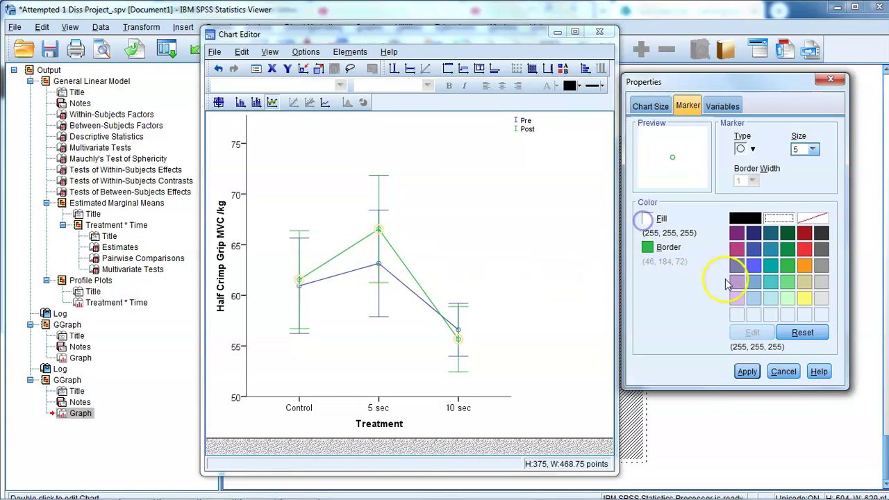
click(787, 266)
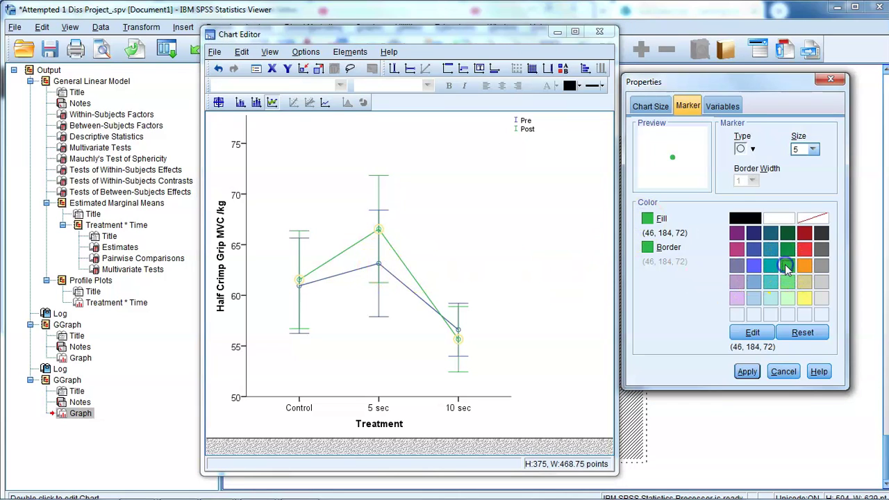
click(653, 269)
click(745, 372)
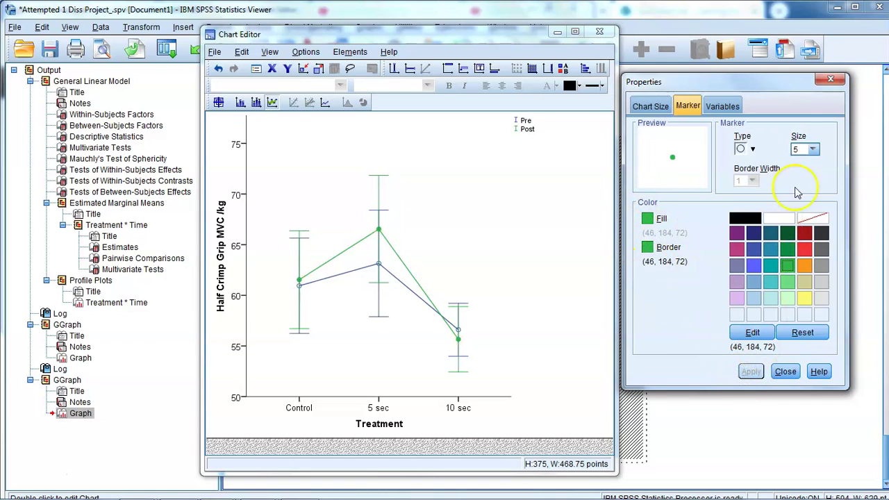
Set the size of the Post line's green markers to 8 and apply it.
click(812, 148)
click(802, 186)
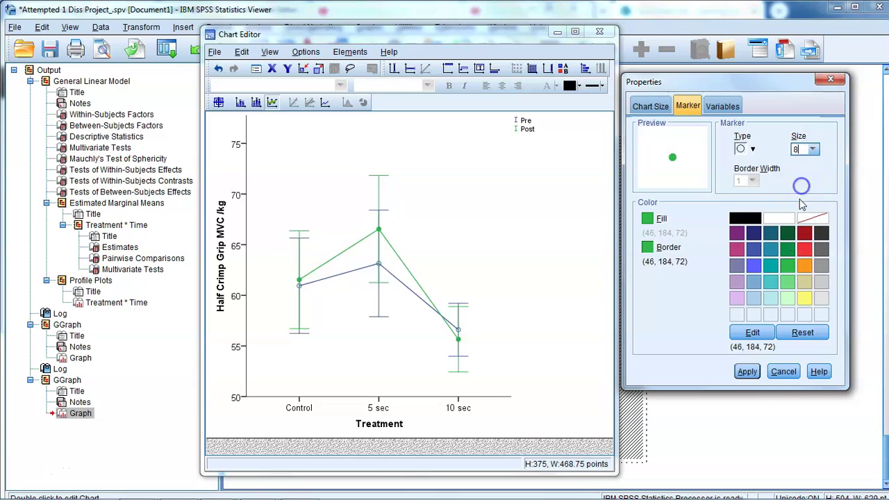
click(750, 371)
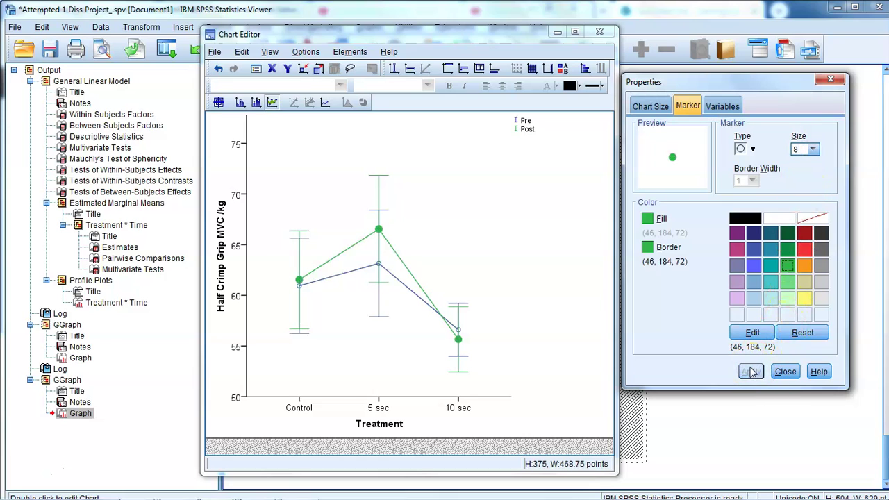
click(774, 334)
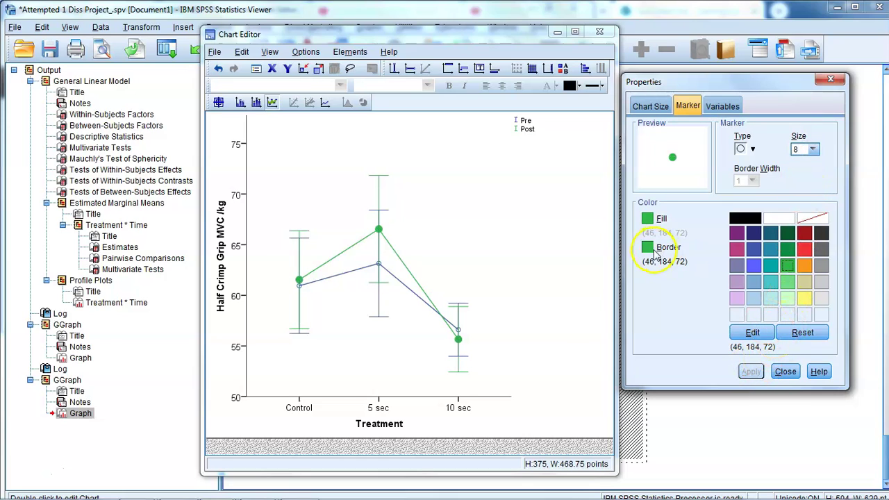
Fill the Pre line's mean markers with solid blue (62, 88, 172) and apply the change.
click(379, 266)
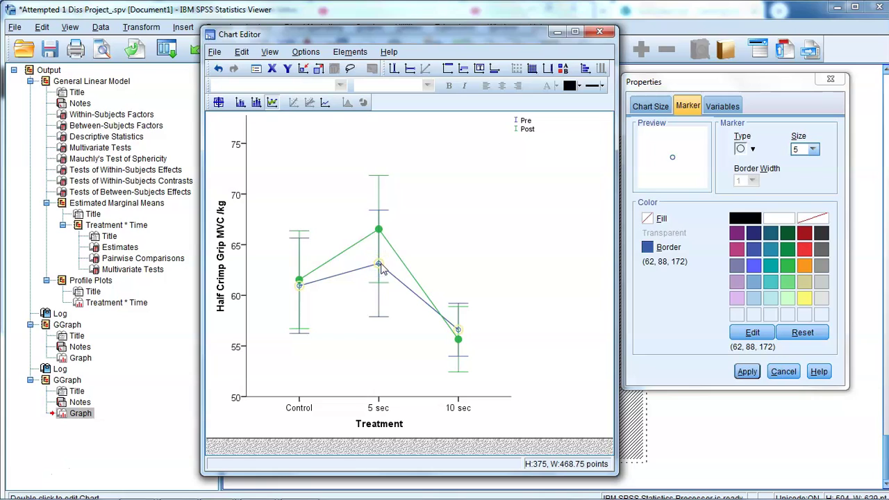
click(646, 219)
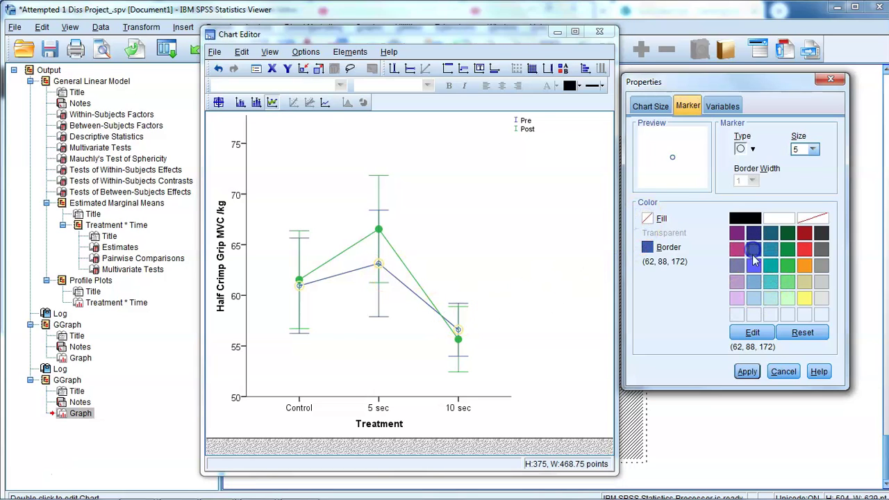
click(646, 219)
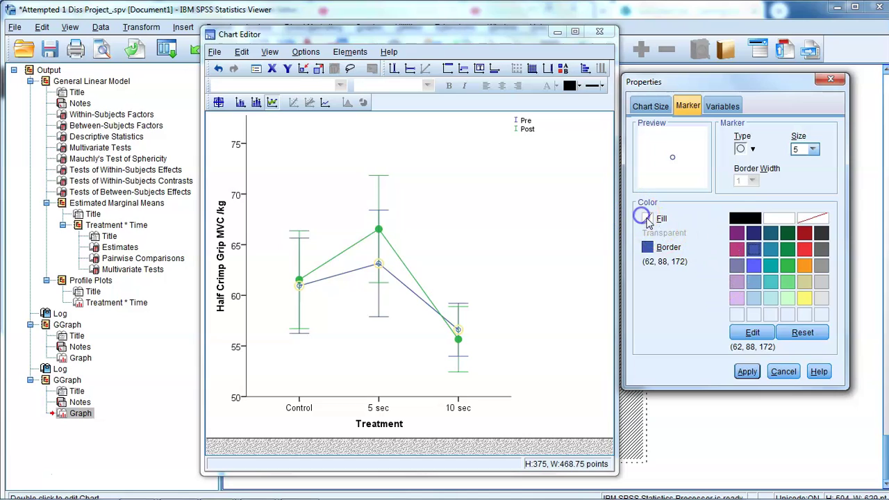
click(753, 250)
click(746, 371)
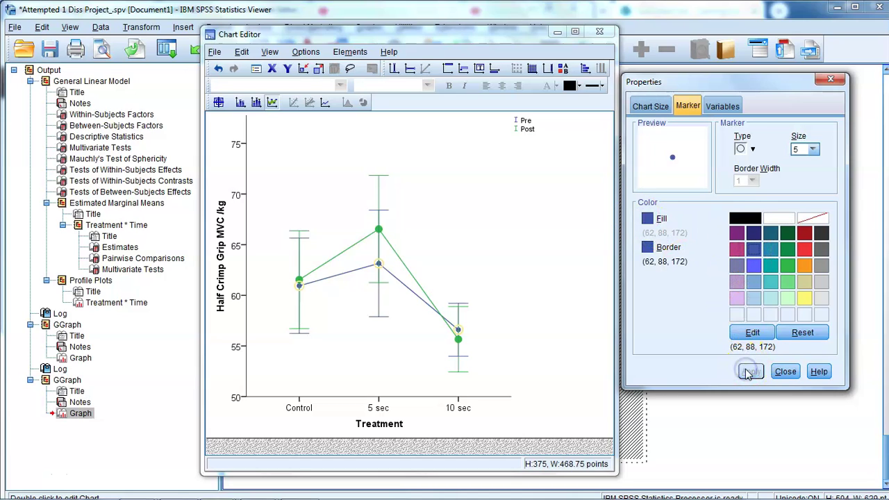
Set the Pre line's markers to size 8 with an upward triangle shape and apply the changes.
click(812, 149)
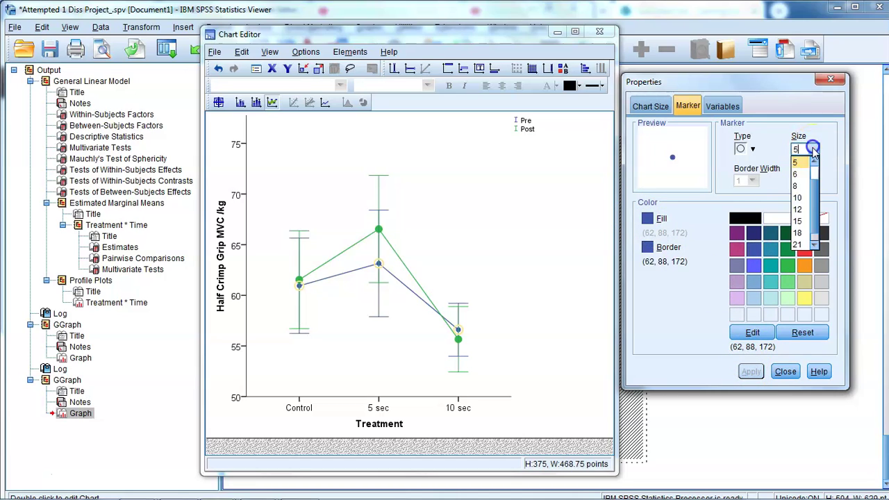
click(803, 186)
click(752, 150)
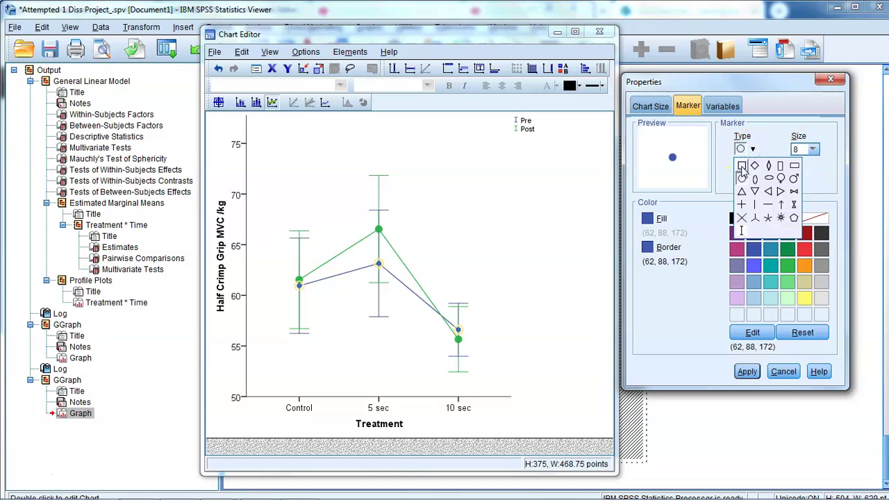
click(740, 191)
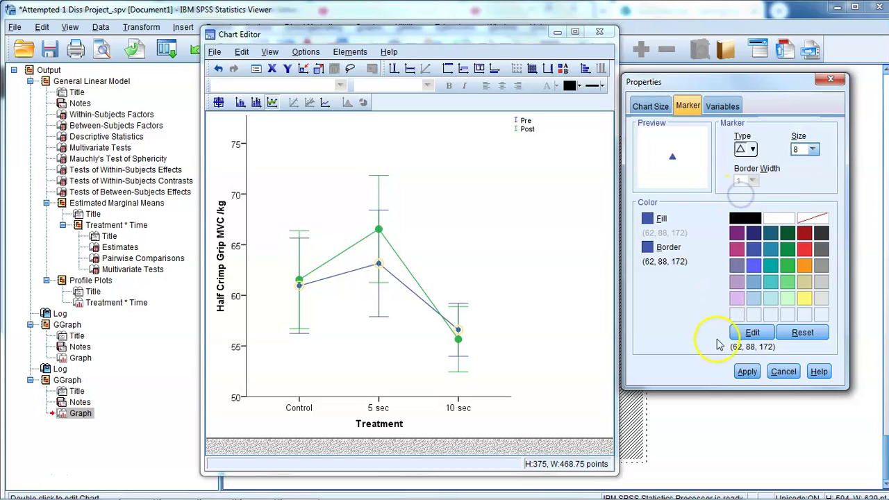
click(747, 372)
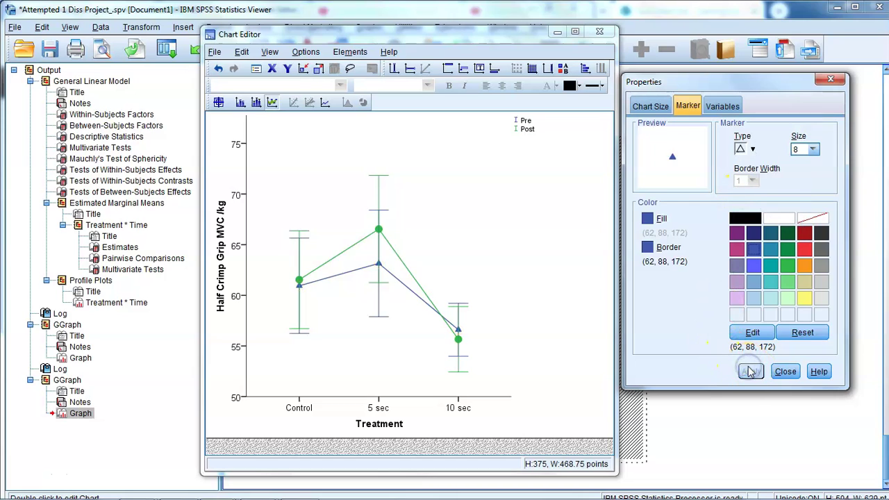
Change the Pre line's markers to the square shape, apply it, and hide the chart legend.
click(753, 149)
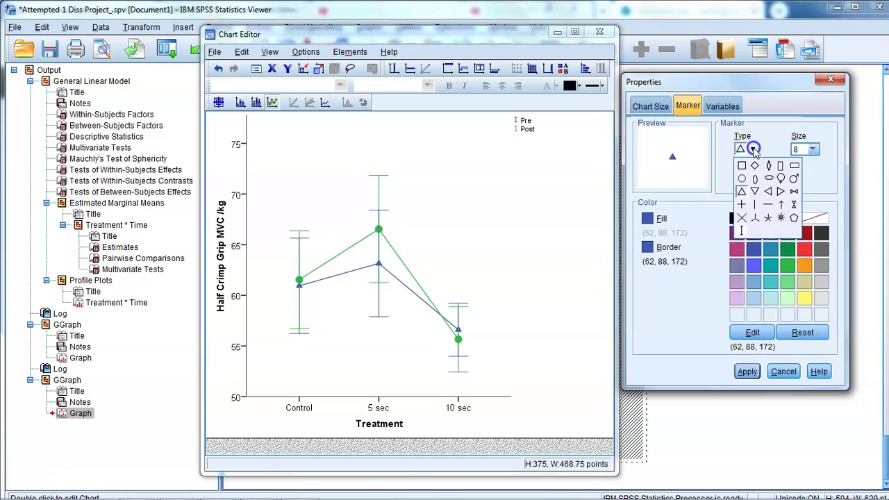
click(741, 179)
click(752, 149)
click(741, 166)
click(747, 371)
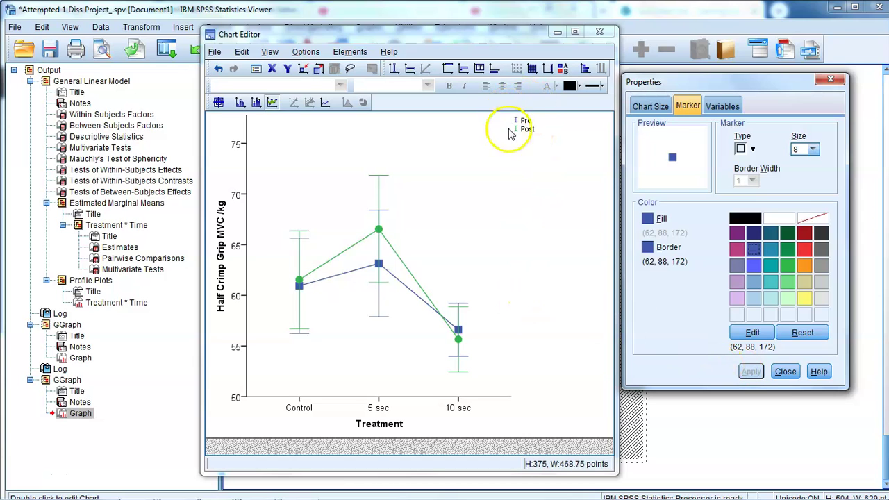
click(564, 69)
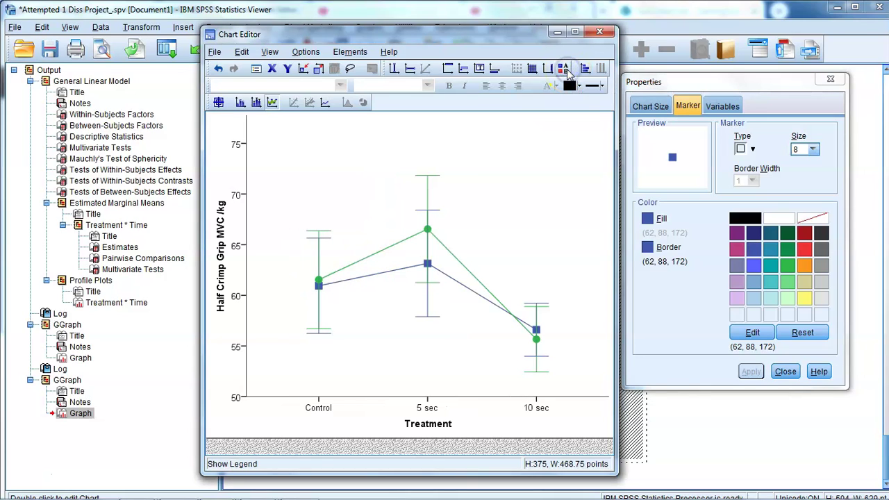